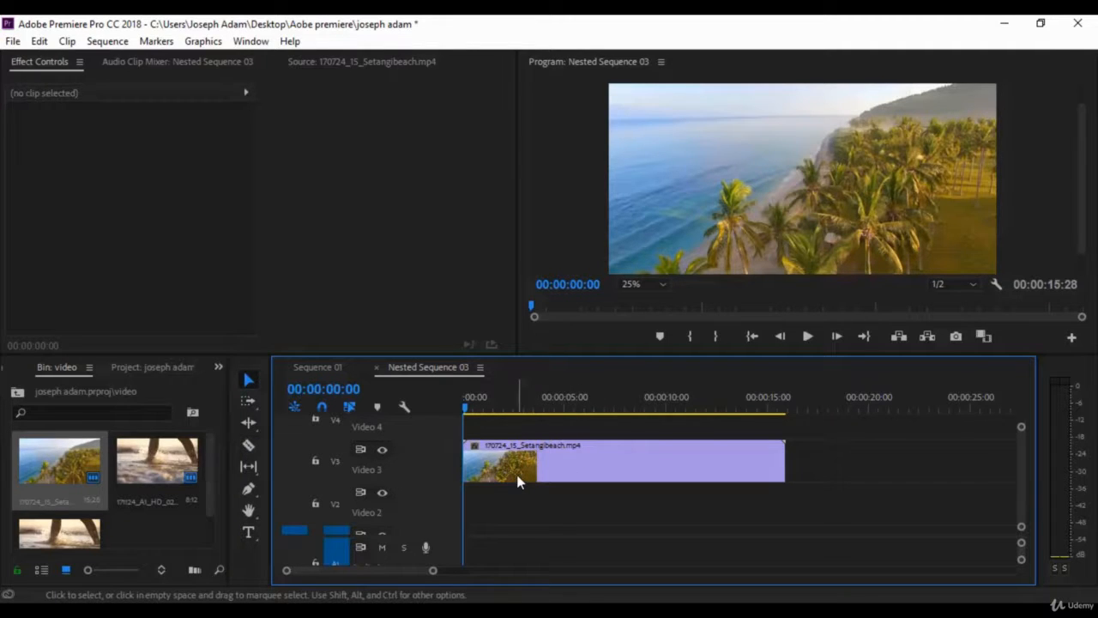
Add the 171124_A1_HD_021.mp4 clip to Video 2 at the sequence start and preview the playback
{"action": "left_click_drag", "start_coordinate": [155, 461], "coordinate": [466, 515]}
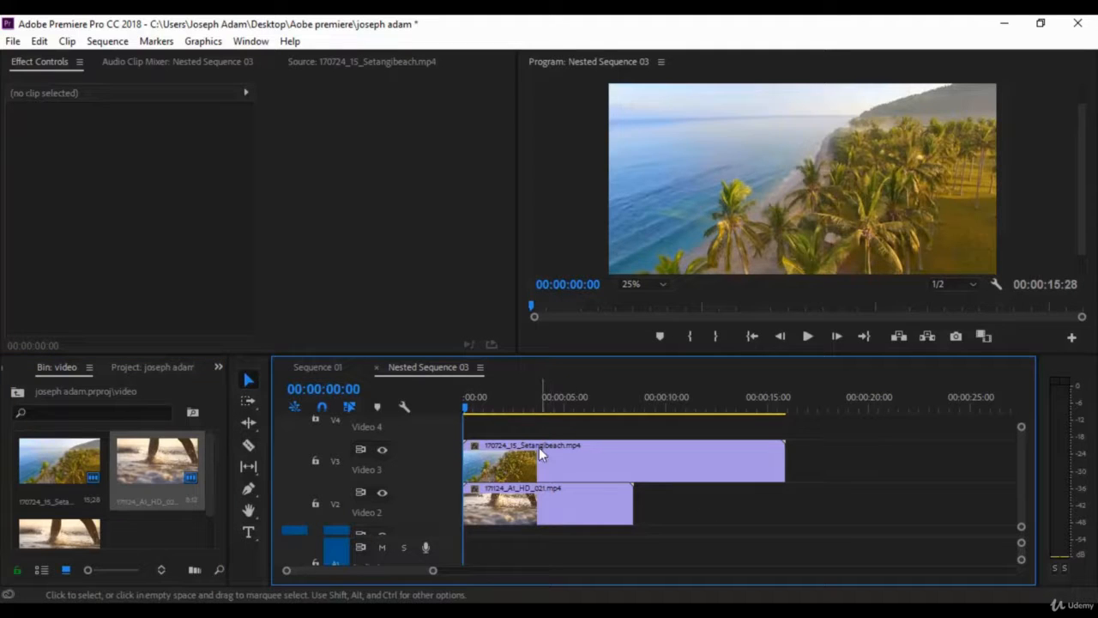
{"action": "left_click", "coordinate": [805, 339]}
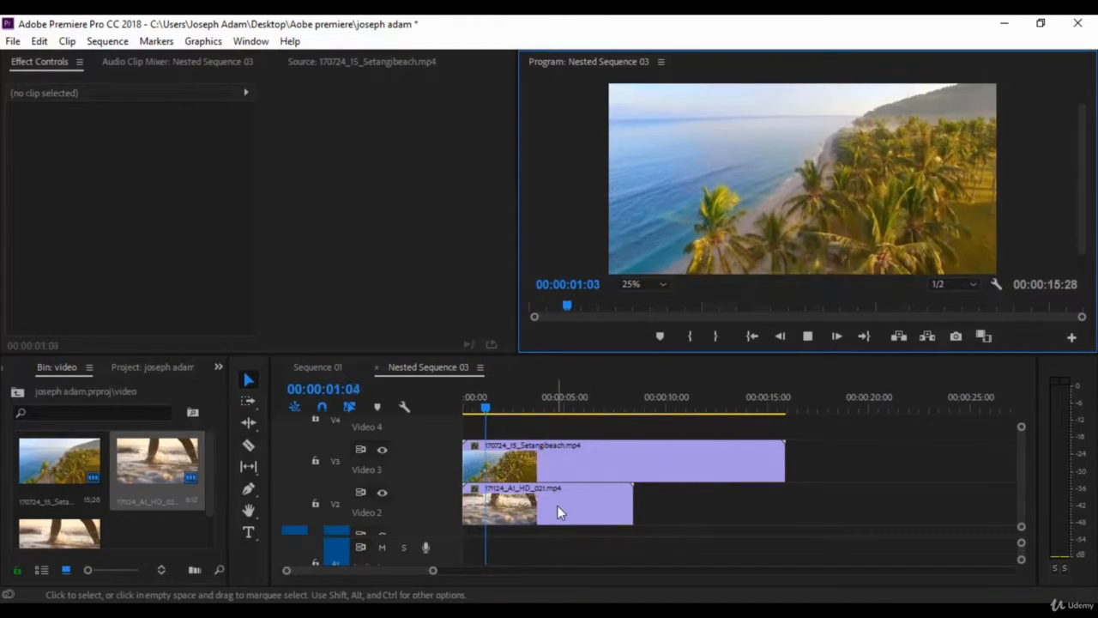
{"action": "key", "text": "space"}
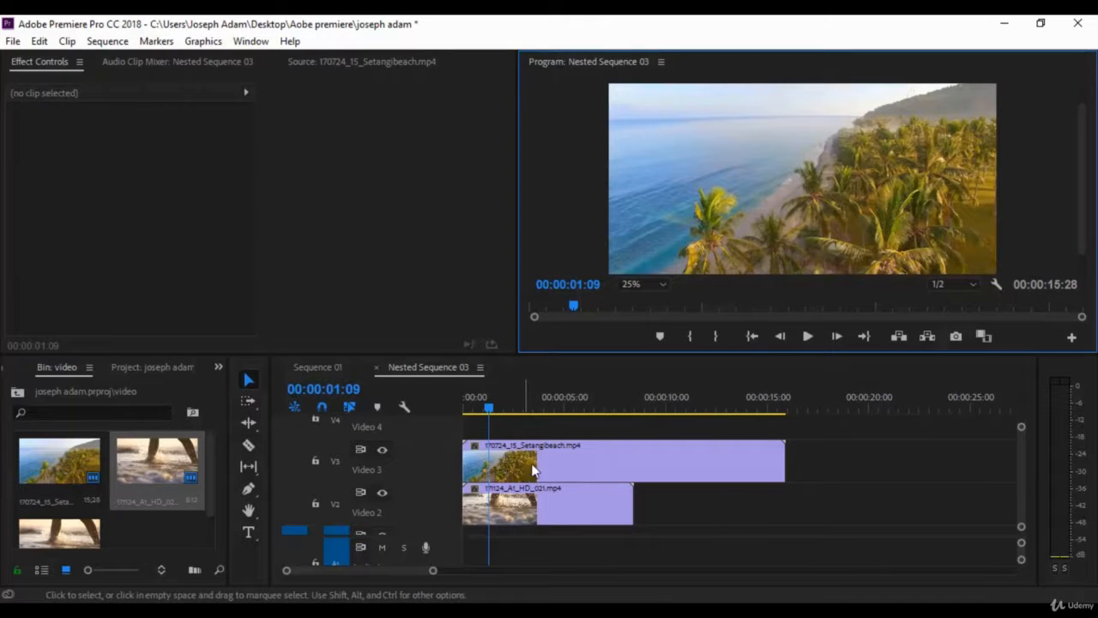
{"action": "left_click_drag", "start_coordinate": [549, 460], "coordinate": [605, 448]}
{"action": "key", "text": "space"}
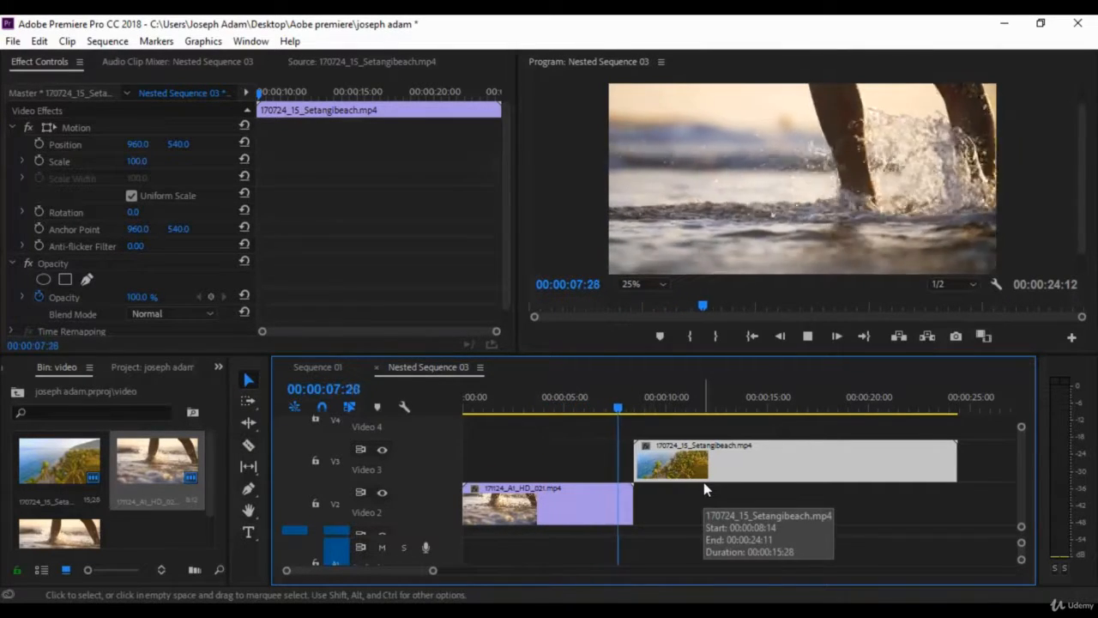
{"action": "key", "text": "space"}
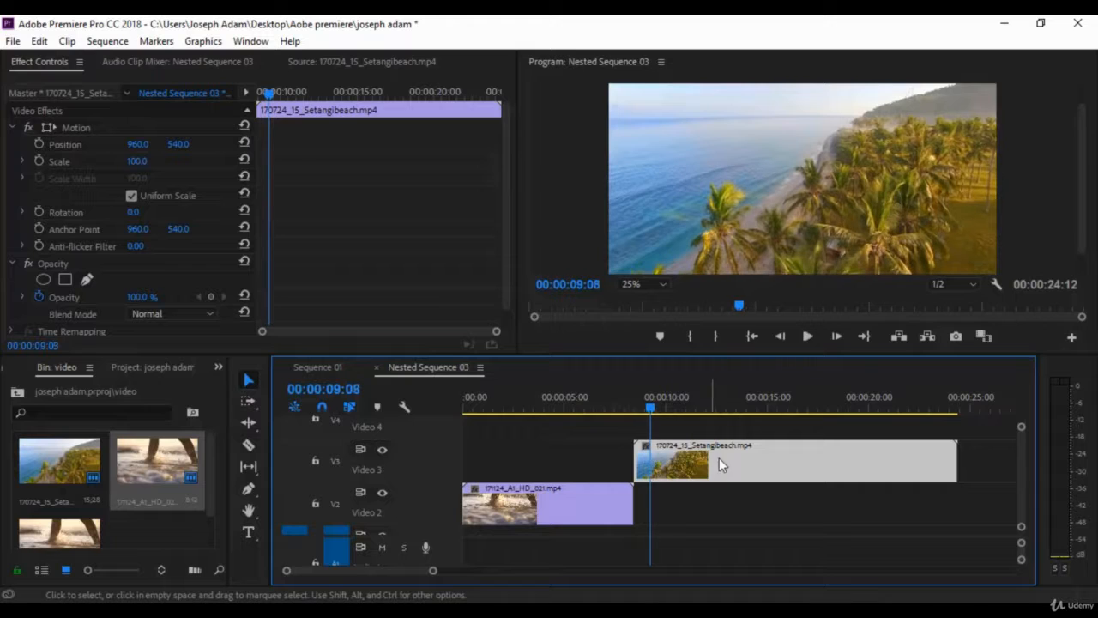
{"action": "left_click_drag", "start_coordinate": [750, 459], "coordinate": [578, 452]}
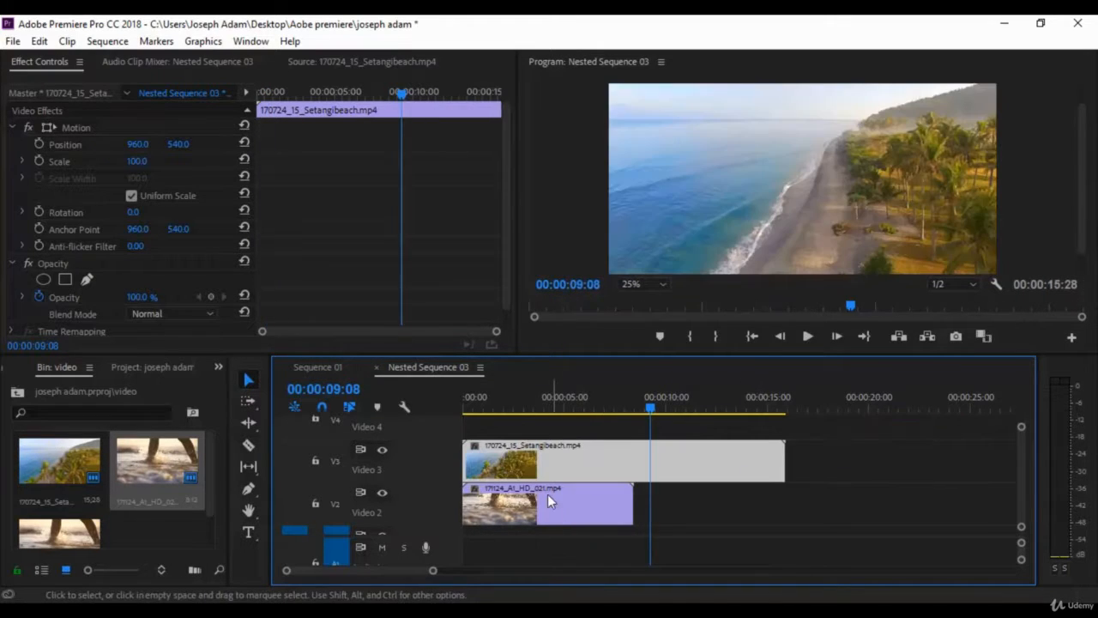
Preview the sequence playback and return the playhead to the start
{"action": "left_click", "coordinate": [487, 407]}
{"action": "key", "text": "space"}
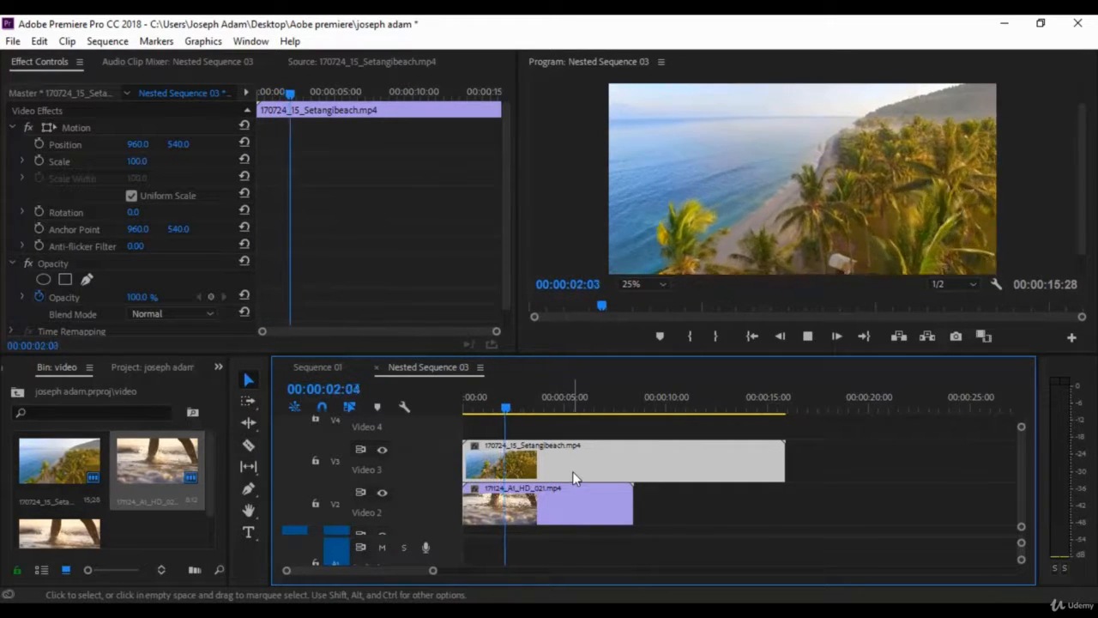
{"action": "key", "text": "Home"}
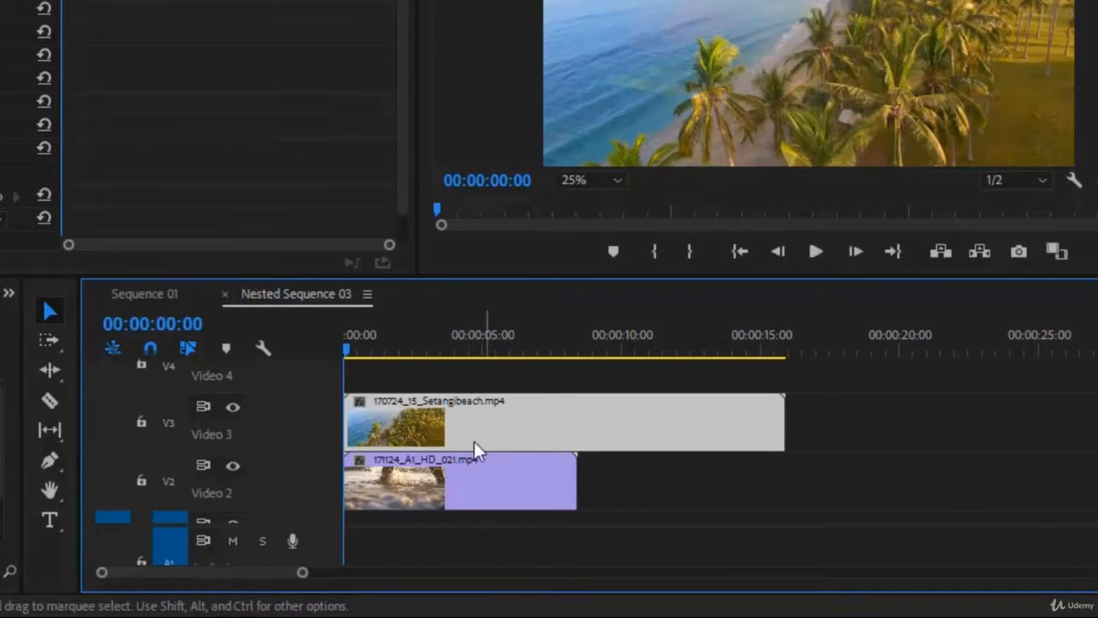
Split the beach clip on Video 3 into four pieces with the Razor tool
{"action": "left_click", "coordinate": [50, 400]}
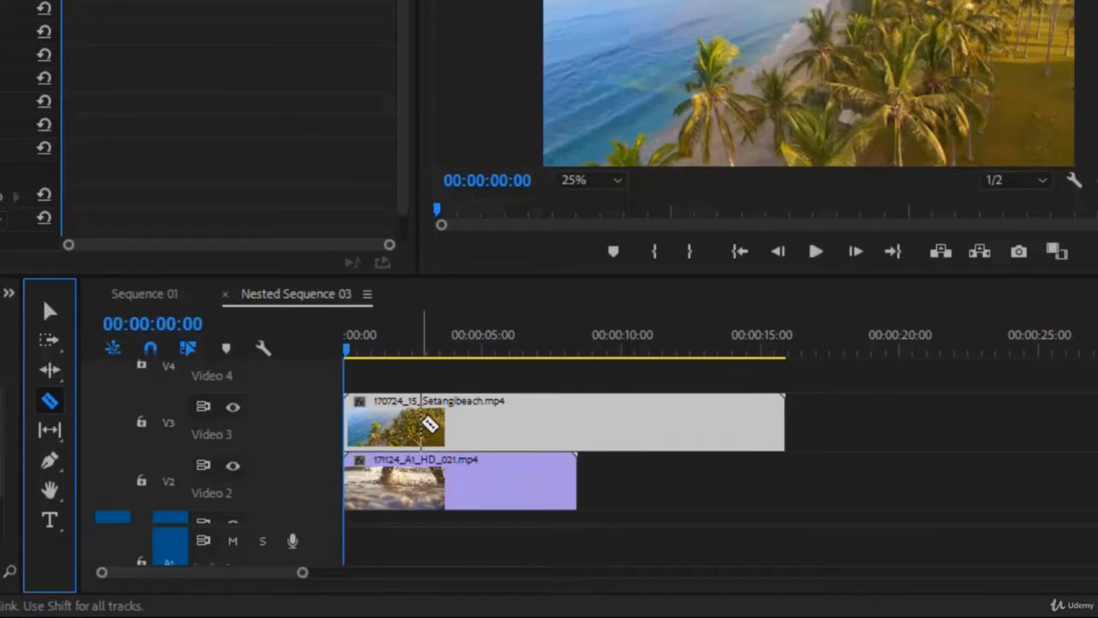
{"action": "left_click", "coordinate": [423, 423]}
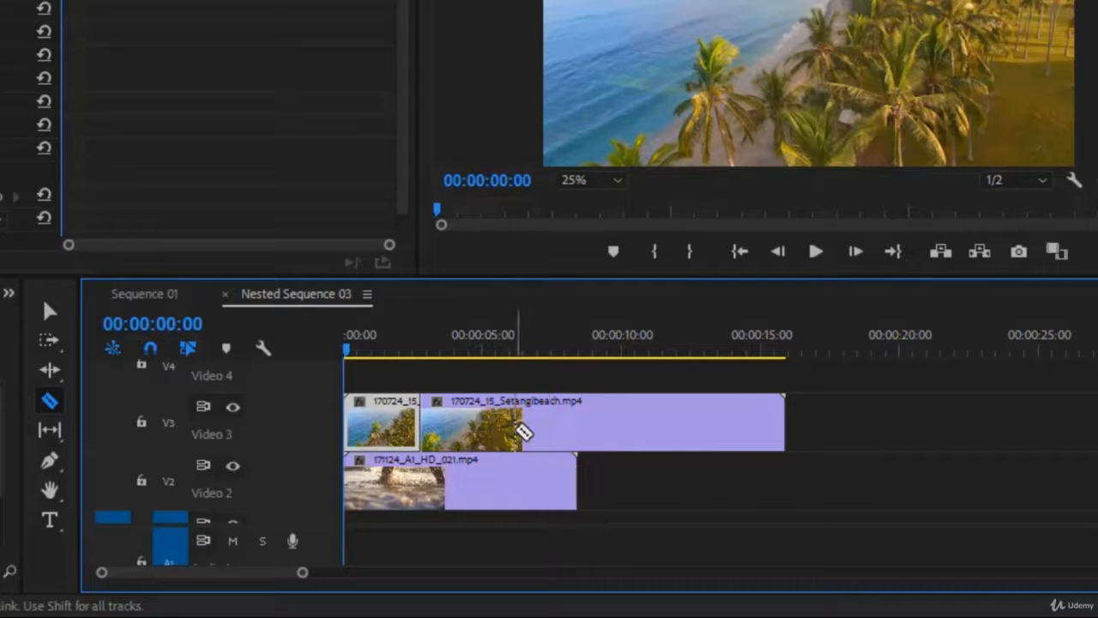
{"action": "left_click", "coordinate": [539, 425]}
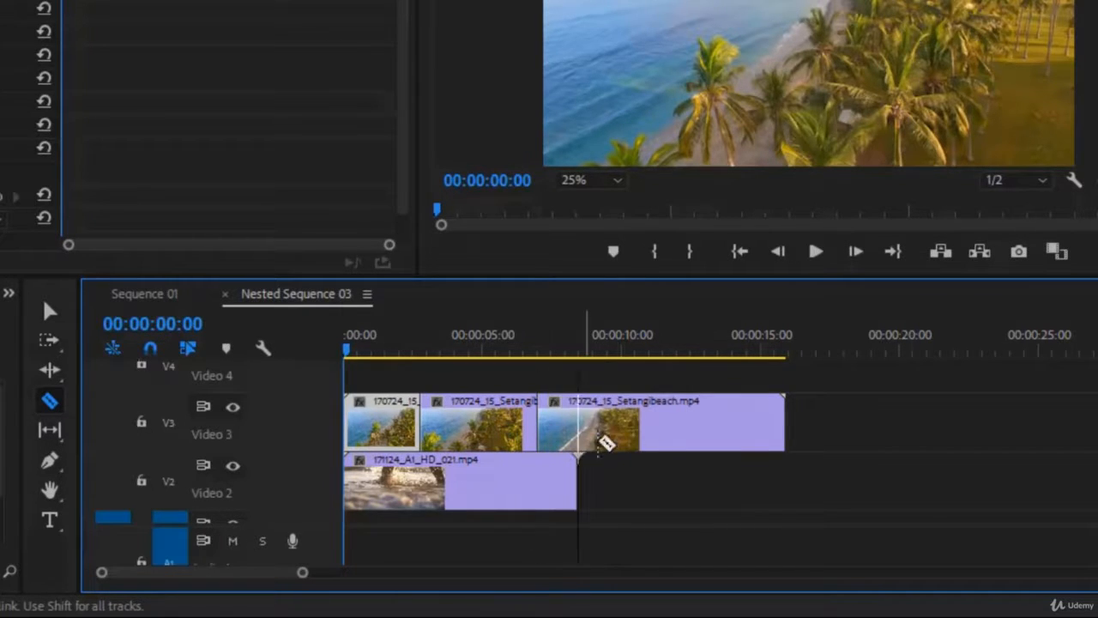
{"action": "left_click", "coordinate": [671, 425]}
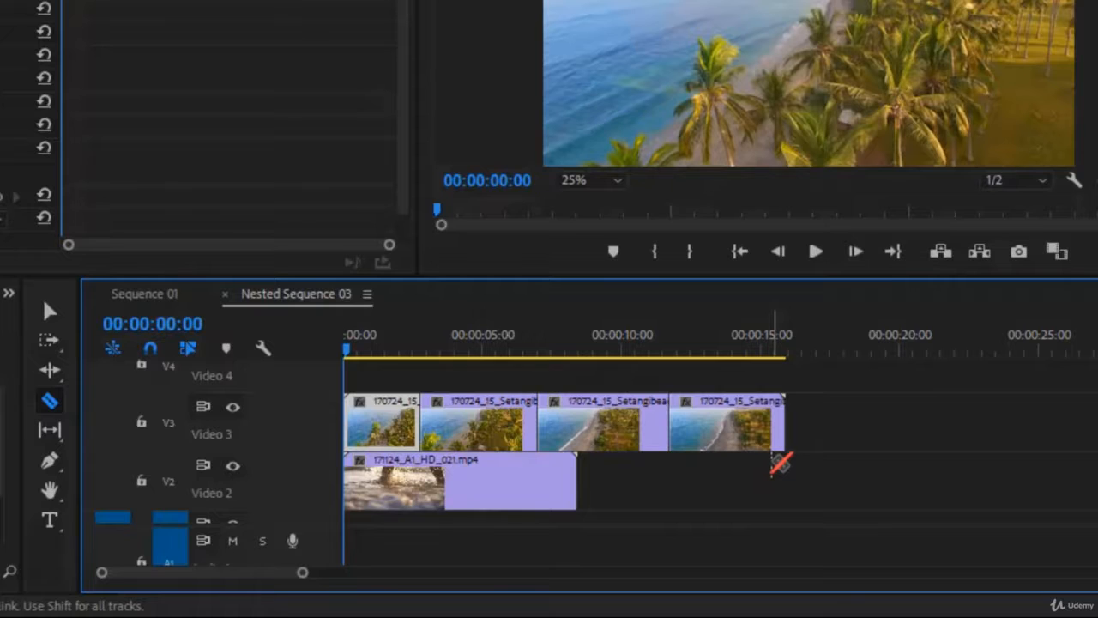
Move the first and third beach pieces up to Video 4, staggering them with the pieces left on Video 3
{"action": "left_click", "coordinate": [49, 311]}
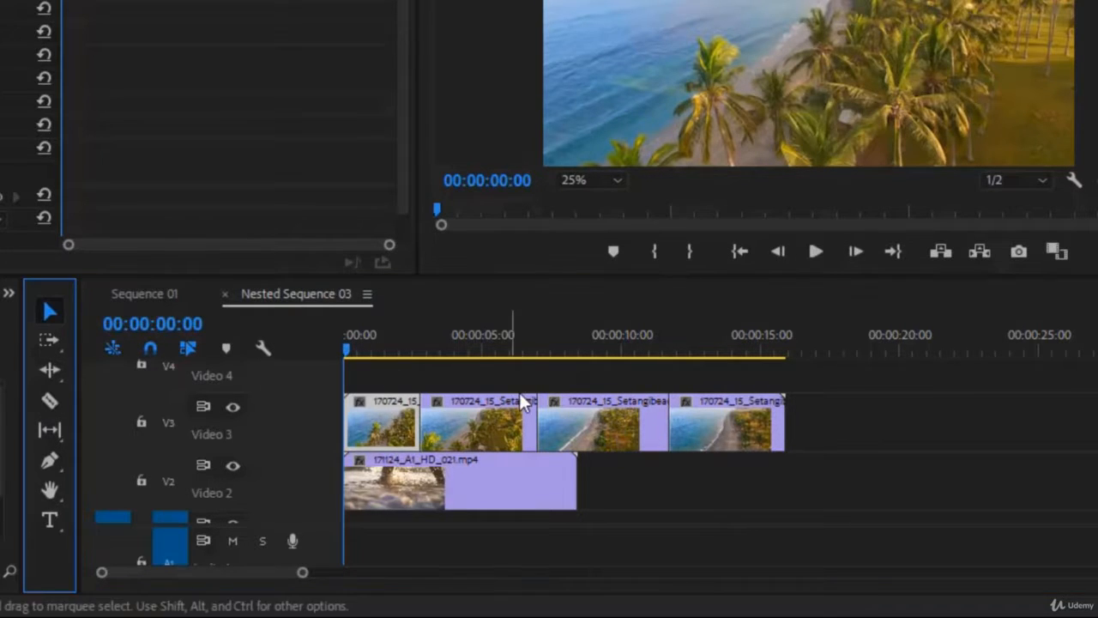
{"action": "left_click", "coordinate": [578, 408]}
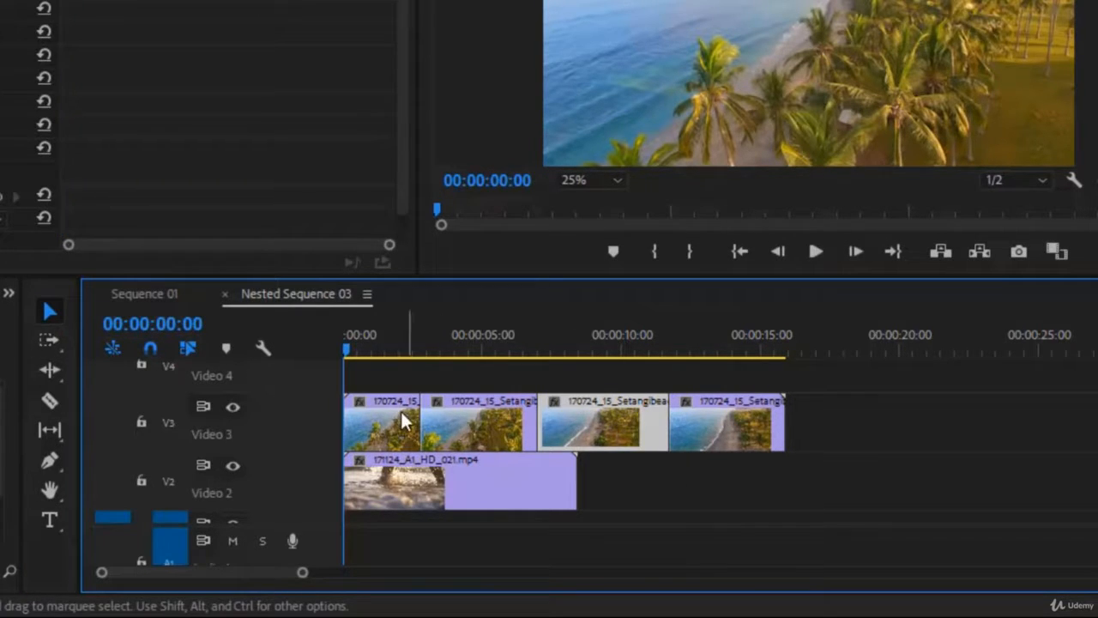
{"action": "left_click", "coordinate": [403, 420]}
{"action": "left_click", "coordinate": [484, 423]}
{"action": "left_click", "coordinate": [571, 428]}
{"action": "left_click", "coordinate": [684, 433]}
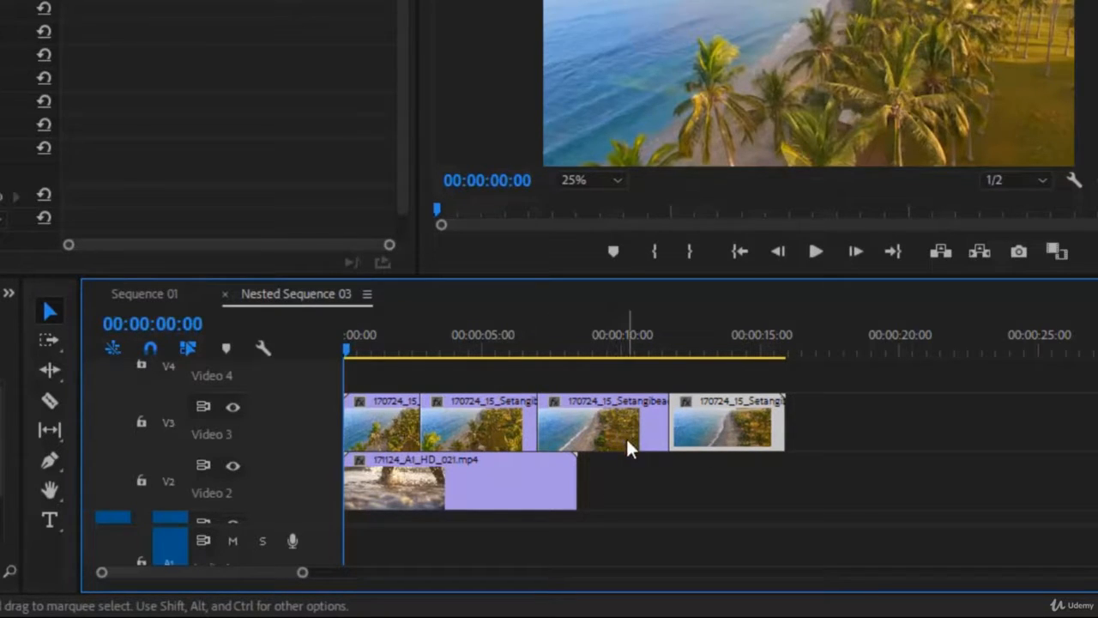
{"action": "left_click", "coordinate": [615, 416]}
{"action": "left_click_drag", "start_coordinate": [617, 421], "coordinate": [605, 388]}
{"action": "left_click_drag", "start_coordinate": [401, 422], "coordinate": [380, 380]}
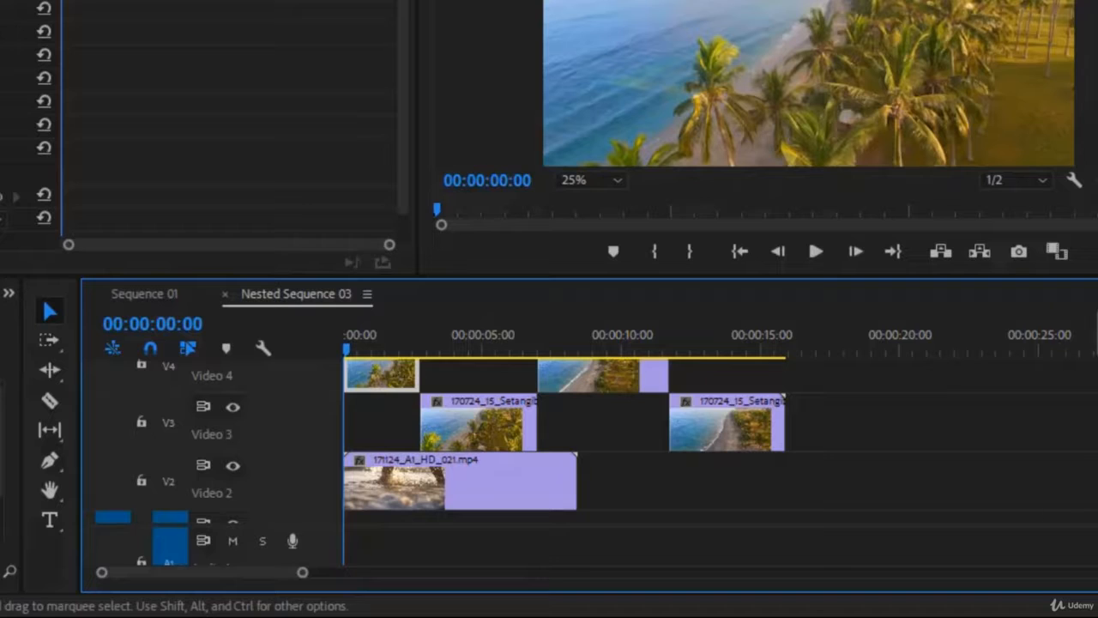
Split the surf clip on Video 2 into three pieces with the Razor tool
{"action": "scroll", "coordinate": [564, 442], "scroll_direction": "up", "scroll_amount": 3}
{"action": "scroll", "coordinate": [565, 442], "scroll_direction": "down", "scroll_amount": 2}
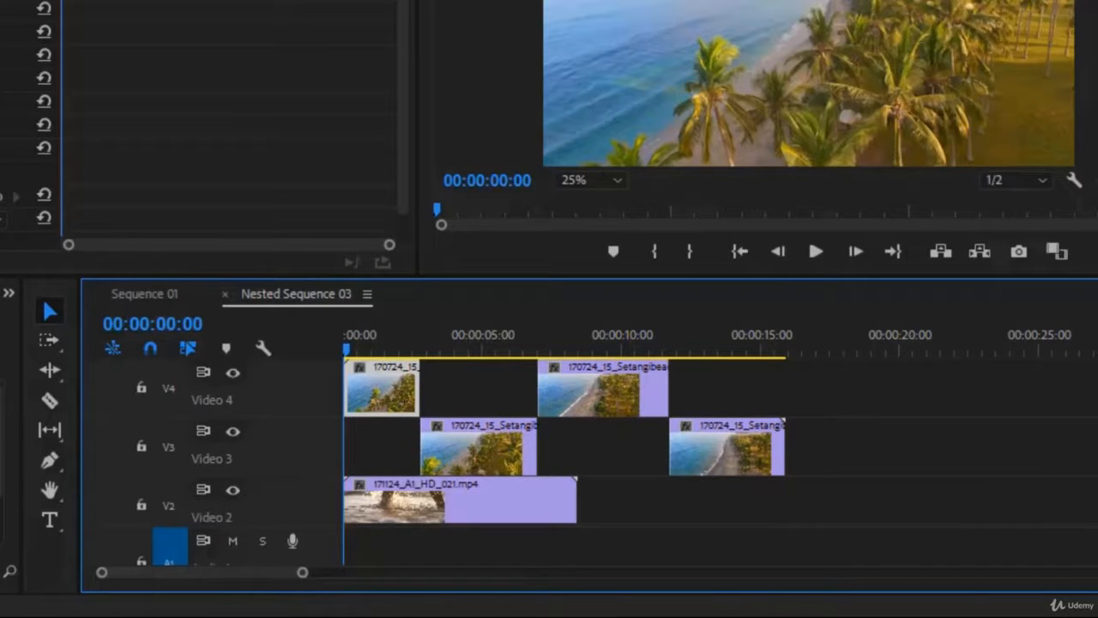
{"action": "left_click", "coordinate": [434, 513]}
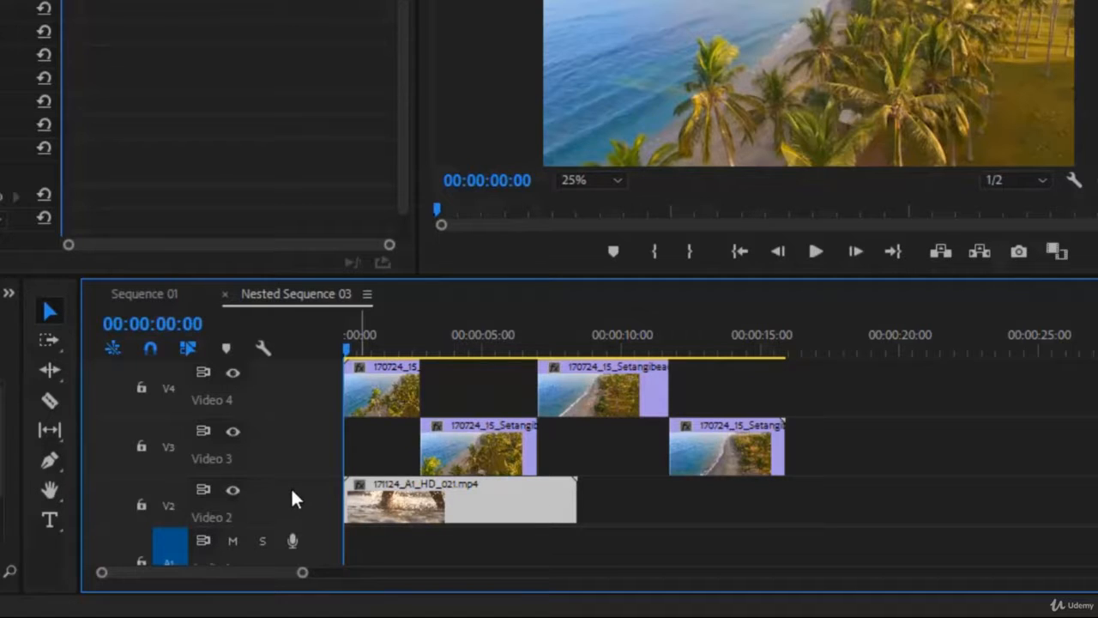
{"action": "left_click", "coordinate": [48, 401]}
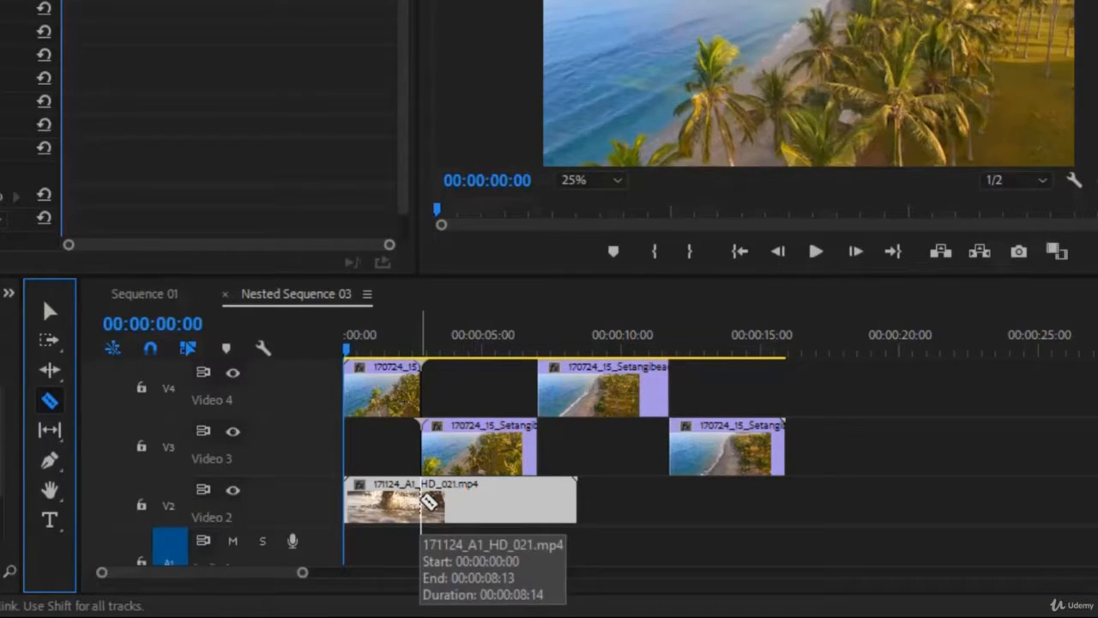
{"action": "left_click", "coordinate": [428, 502]}
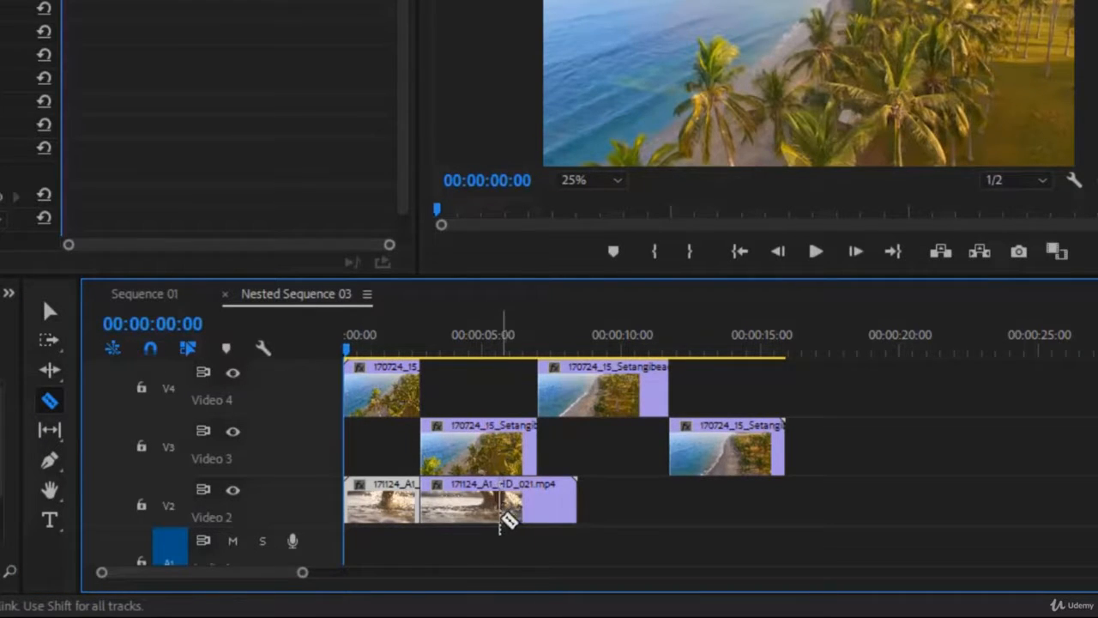
{"action": "left_click", "coordinate": [482, 502]}
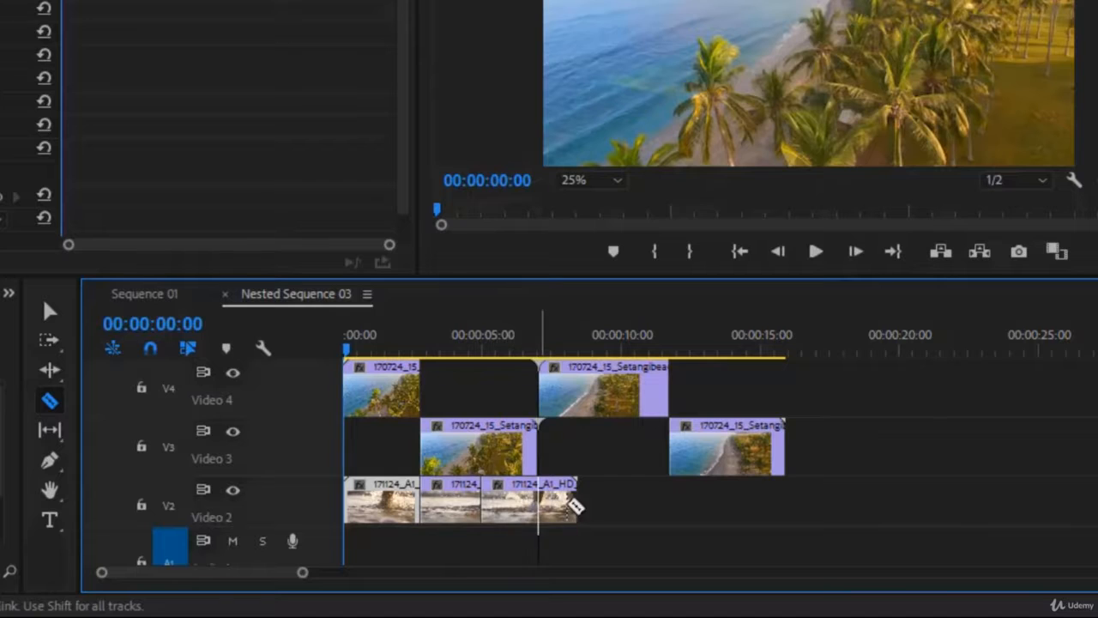
{"action": "left_click", "coordinate": [50, 311]}
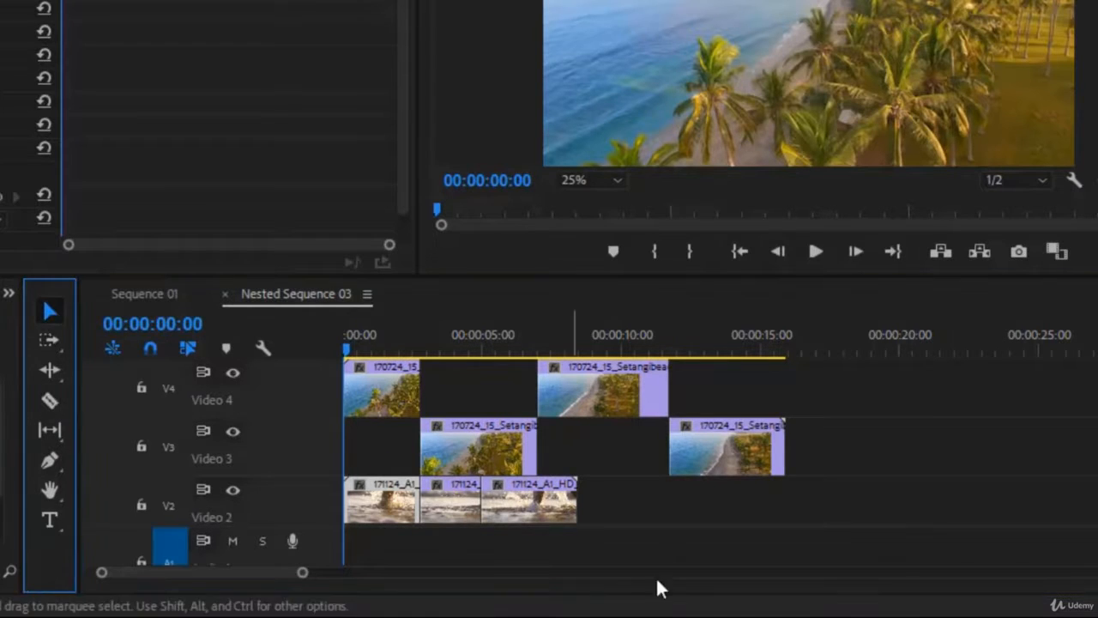
{"action": "left_click", "coordinate": [535, 511]}
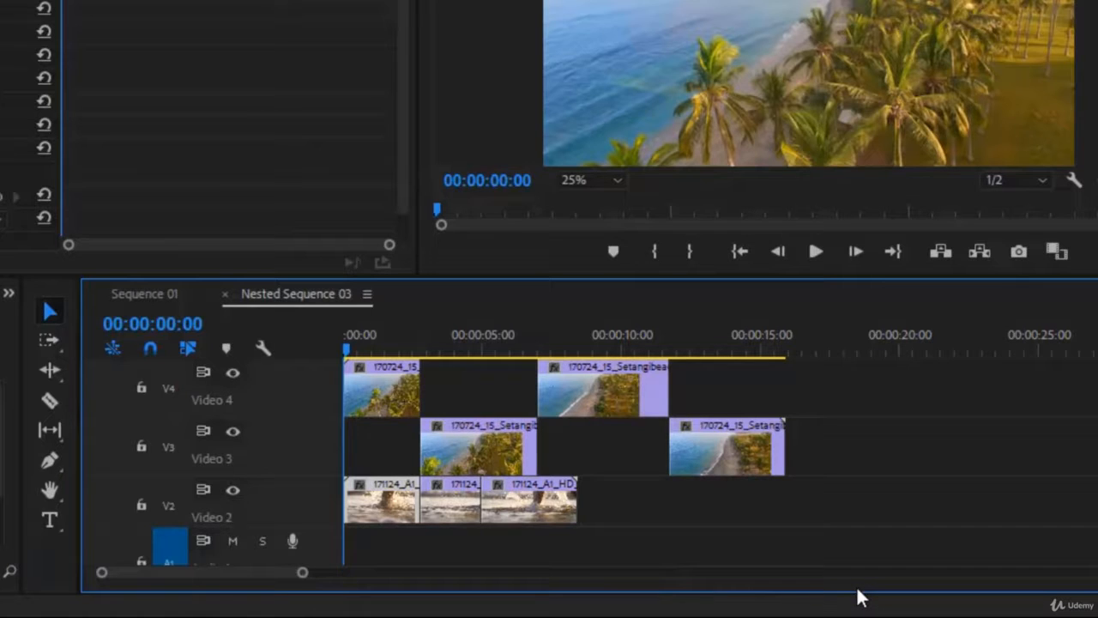
Play back the sequence to review the staggered pieces
{"action": "left_click", "coordinate": [378, 388]}
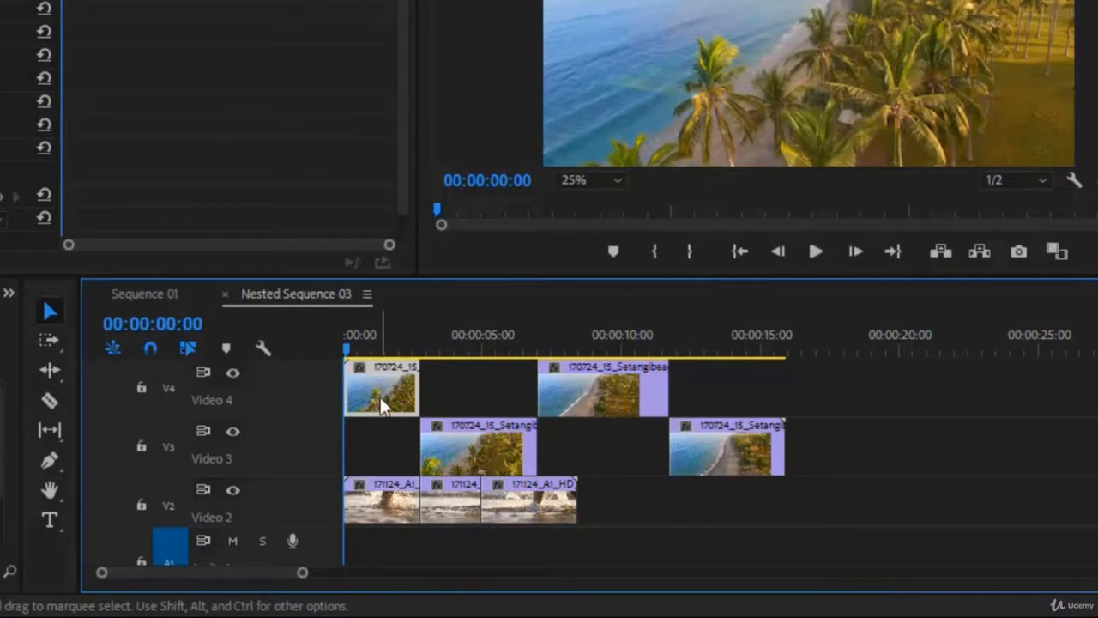
{"action": "left_click", "coordinate": [813, 253]}
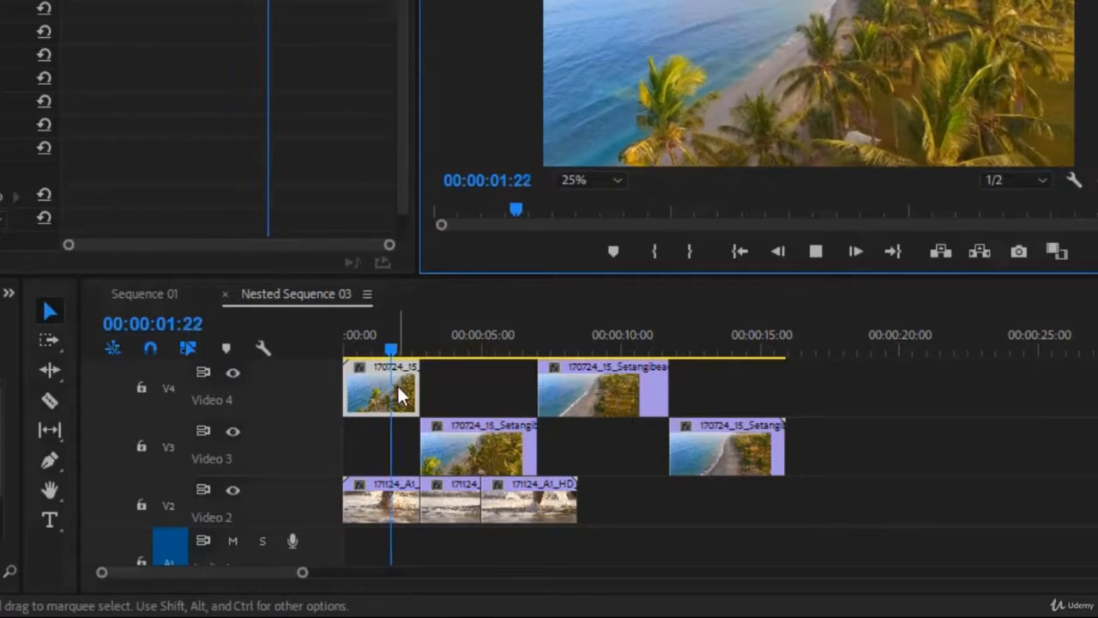
{"action": "key", "text": "space"}
{"action": "left_click", "coordinate": [399, 388]}
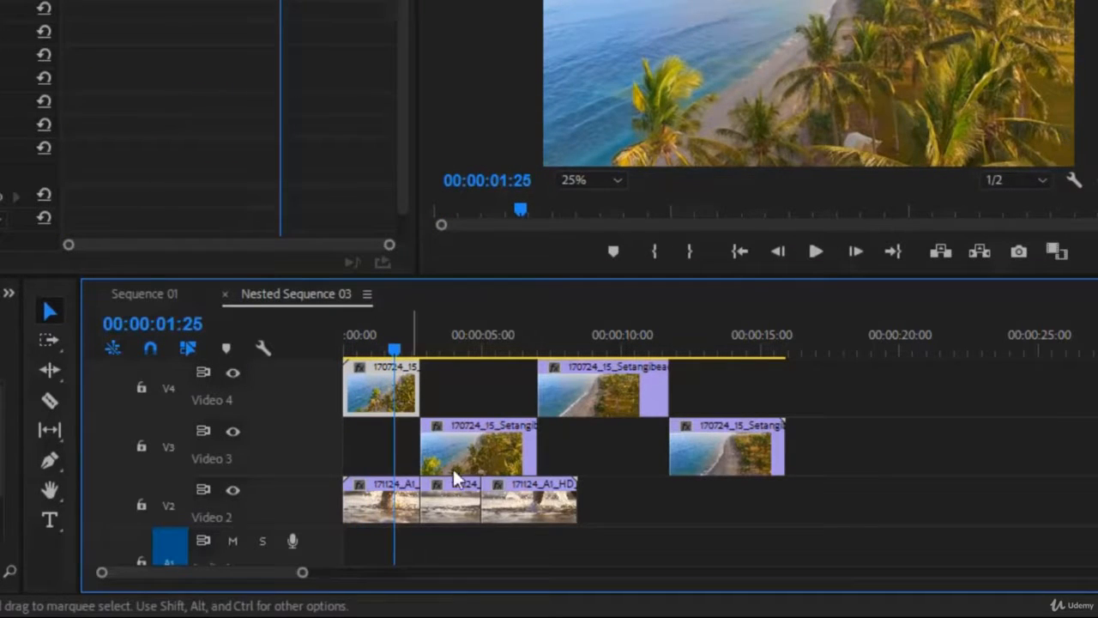
{"action": "left_click", "coordinate": [377, 512]}
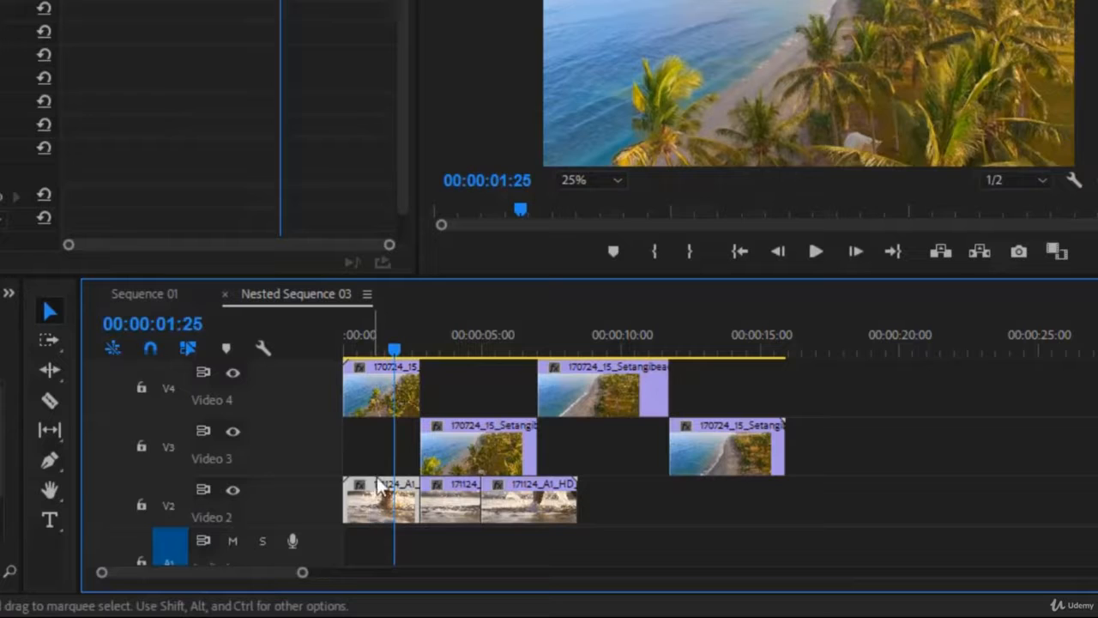
Reshuffle pieces so the first beach piece and first surf piece sit on Video 3 and the second beach piece on Video 4
{"action": "left_click_drag", "start_coordinate": [382, 388], "coordinate": [384, 432]}
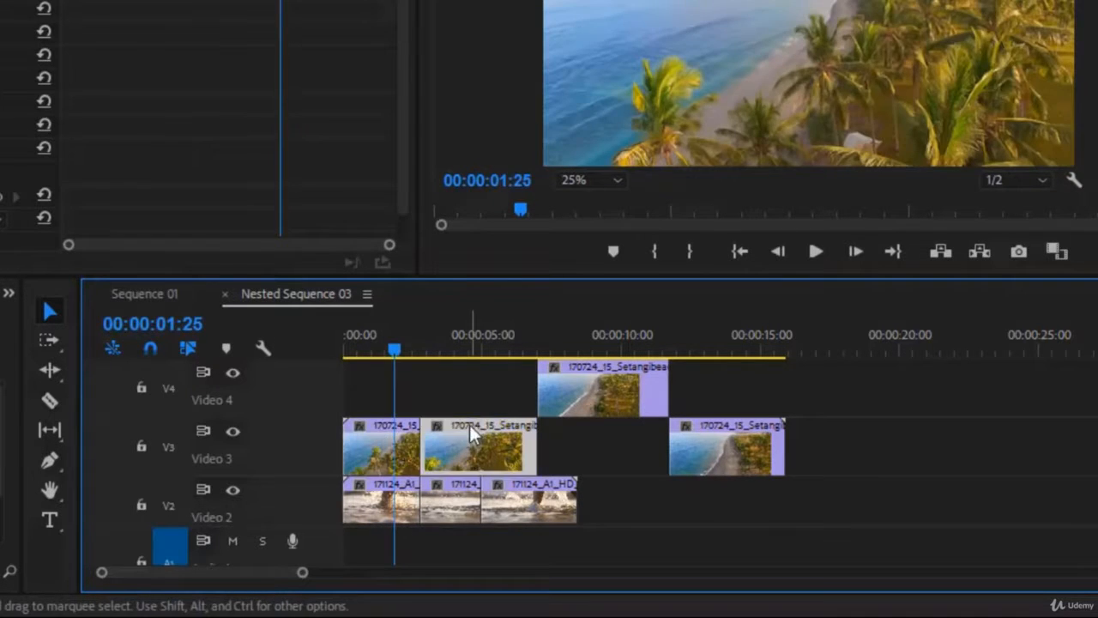
{"action": "left_click_drag", "start_coordinate": [469, 425], "coordinate": [459, 399]}
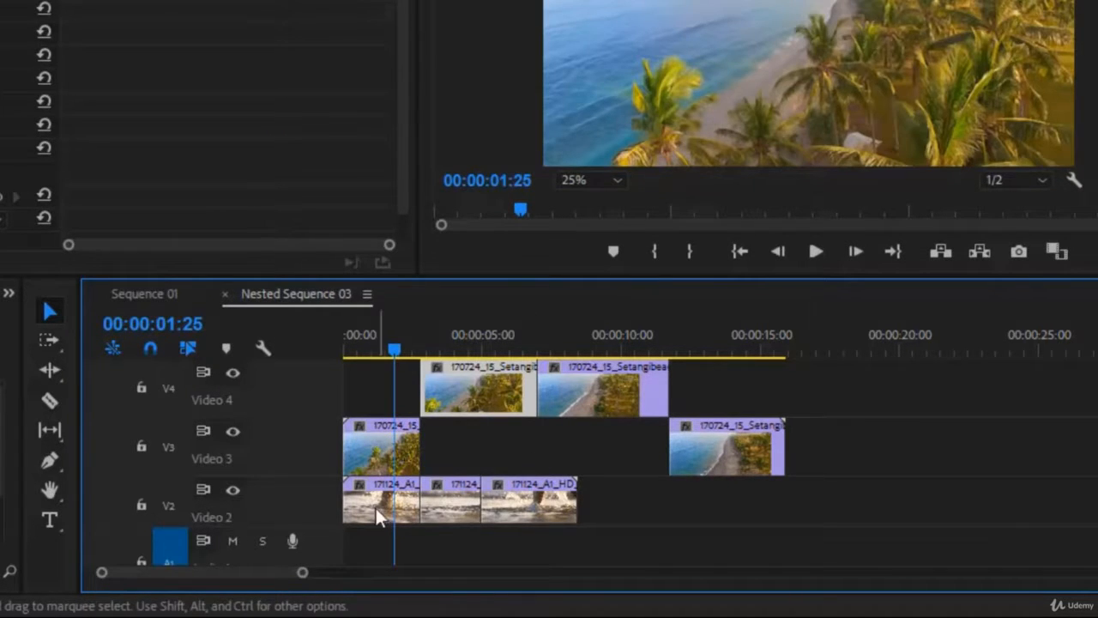
{"action": "left_click_drag", "start_coordinate": [377, 508], "coordinate": [448, 452]}
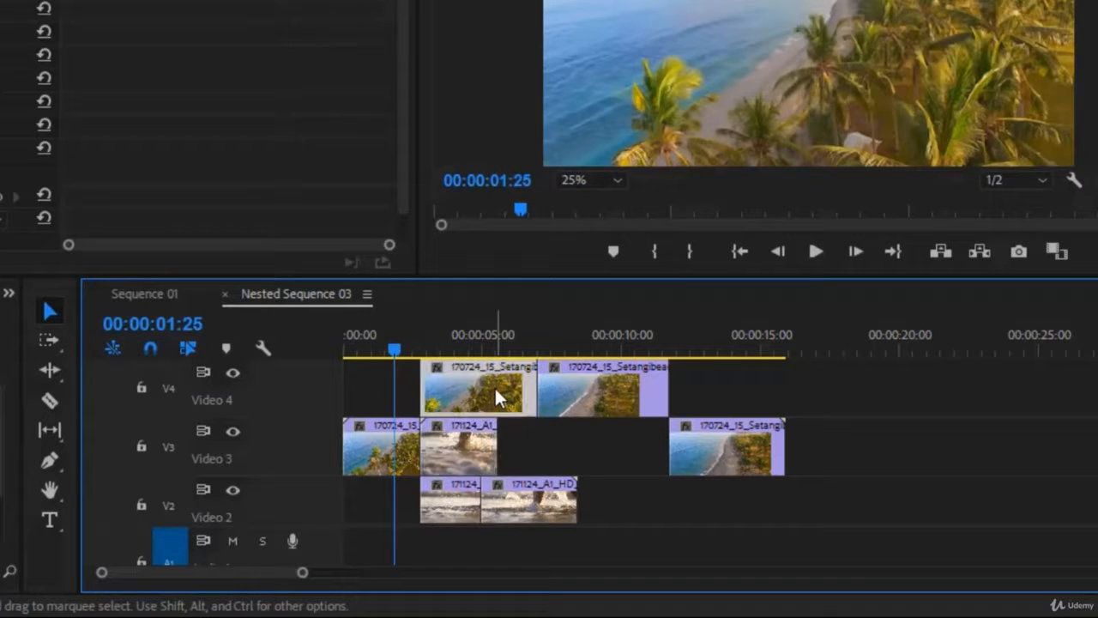
Move the second beach piece on Video 4 to start at about 00:00:15 and preview the sequence
{"action": "left_click_drag", "start_coordinate": [494, 385], "coordinate": [808, 386]}
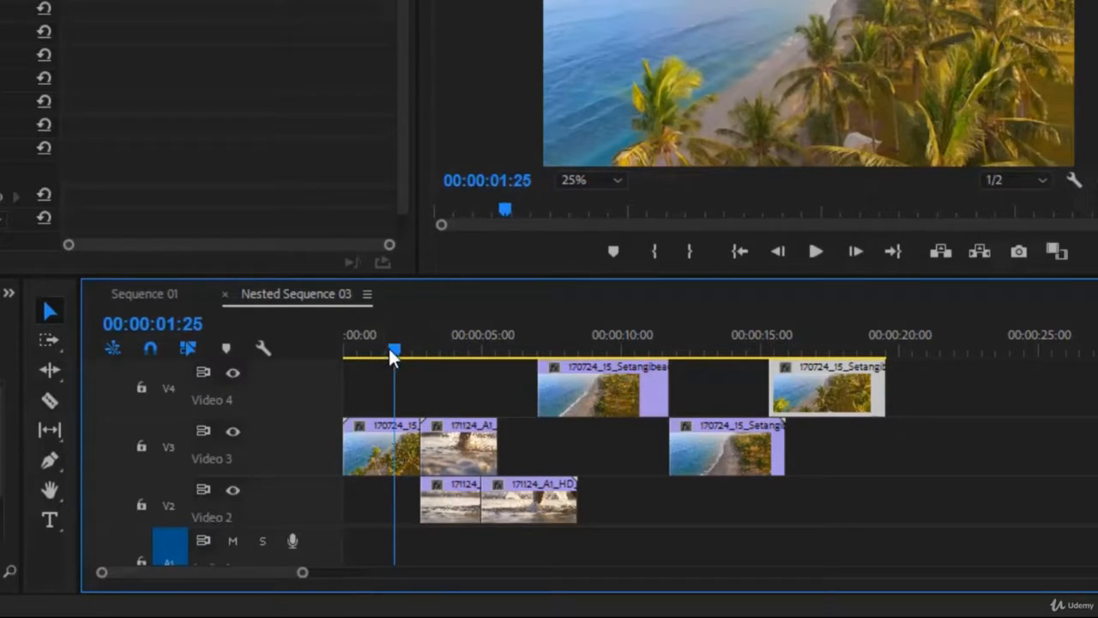
{"action": "left_click_drag", "start_coordinate": [388, 345], "coordinate": [361, 381]}
{"action": "key", "text": "space"}
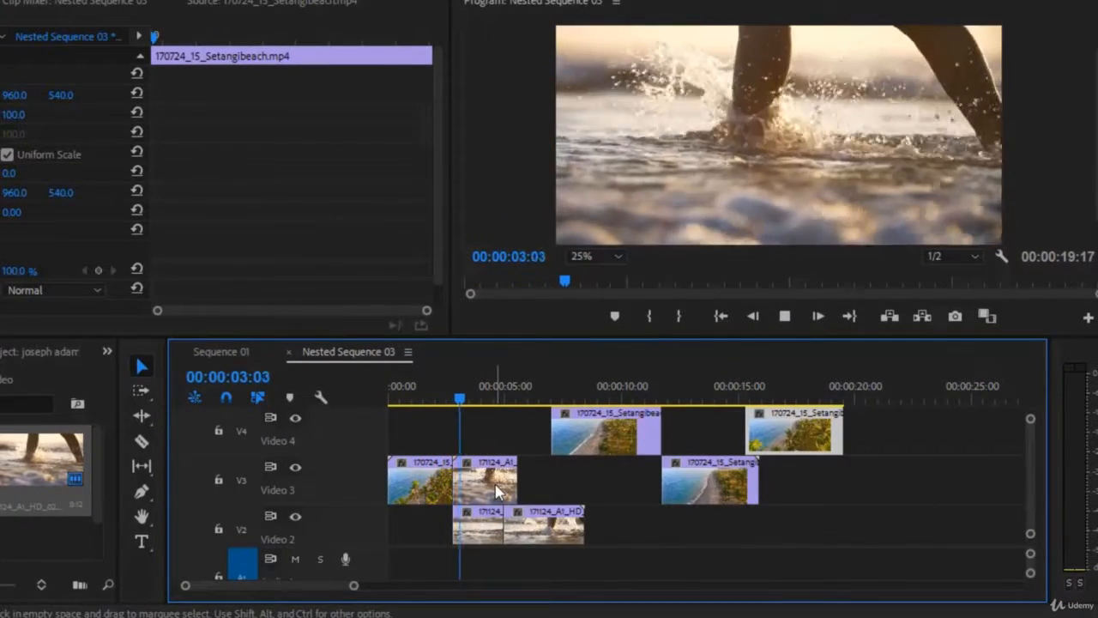
{"action": "key", "text": "space"}
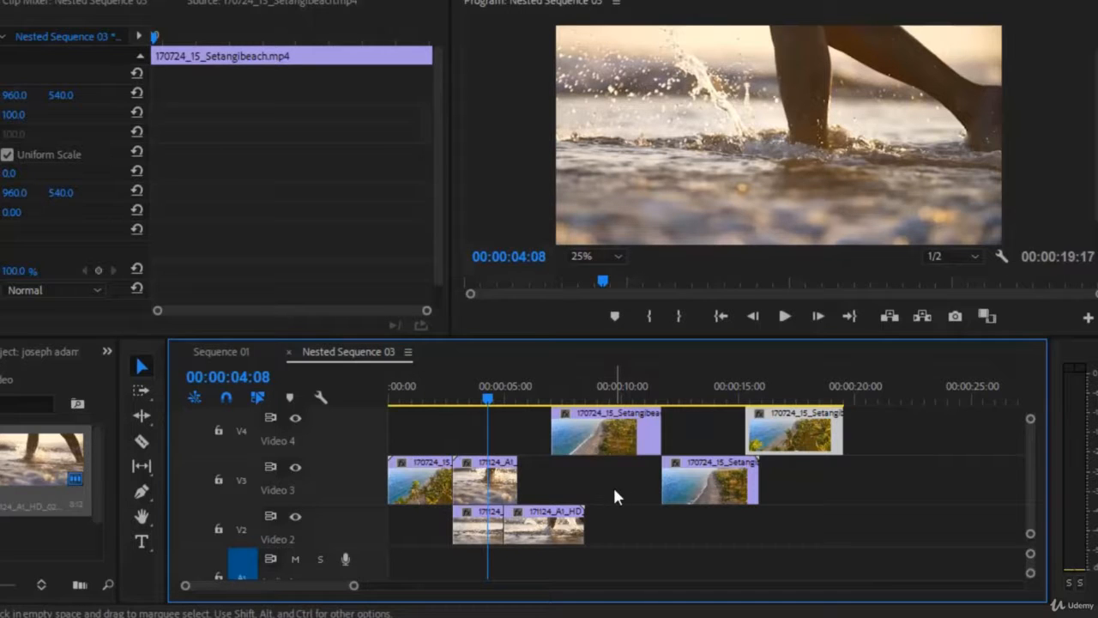
Move the third beach piece down to Video 3 after the surf piece and shift the last Video 3 piece to about 00:00:17
{"action": "left_click_drag", "start_coordinate": [610, 444], "coordinate": [575, 480]}
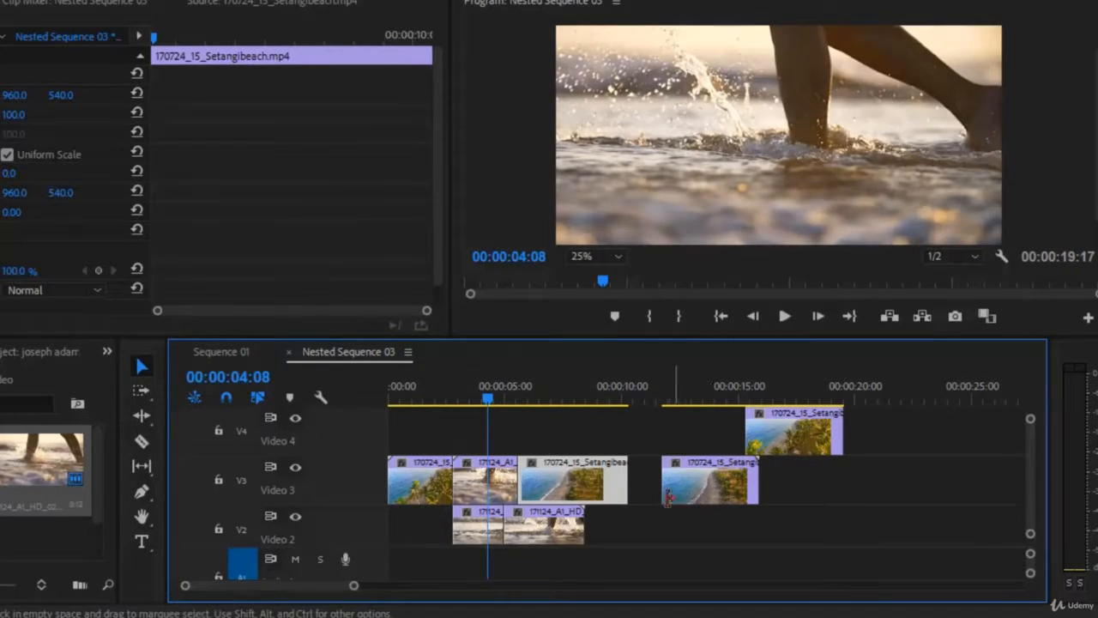
{"action": "left_click_drag", "start_coordinate": [701, 487], "coordinate": [836, 486]}
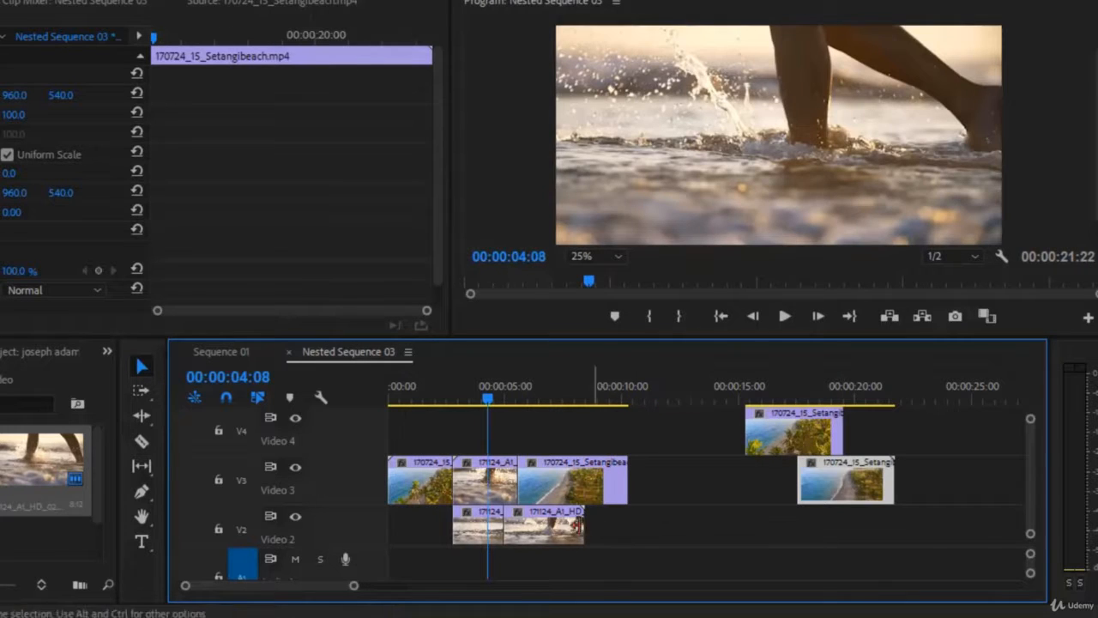
Move the first surf piece from Video 2 onto Video 3 after the beach pieces and slide the last Video 3 beach piece left to follow it
{"action": "left_click_drag", "start_coordinate": [483, 538], "coordinate": [652, 488]}
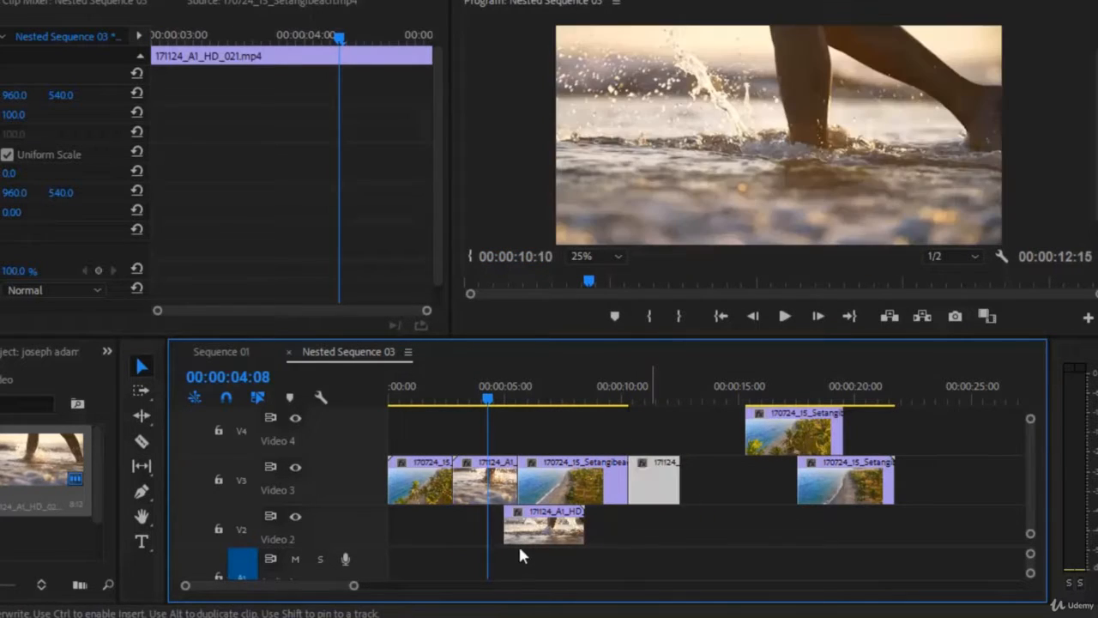
{"action": "left_click", "coordinate": [545, 531]}
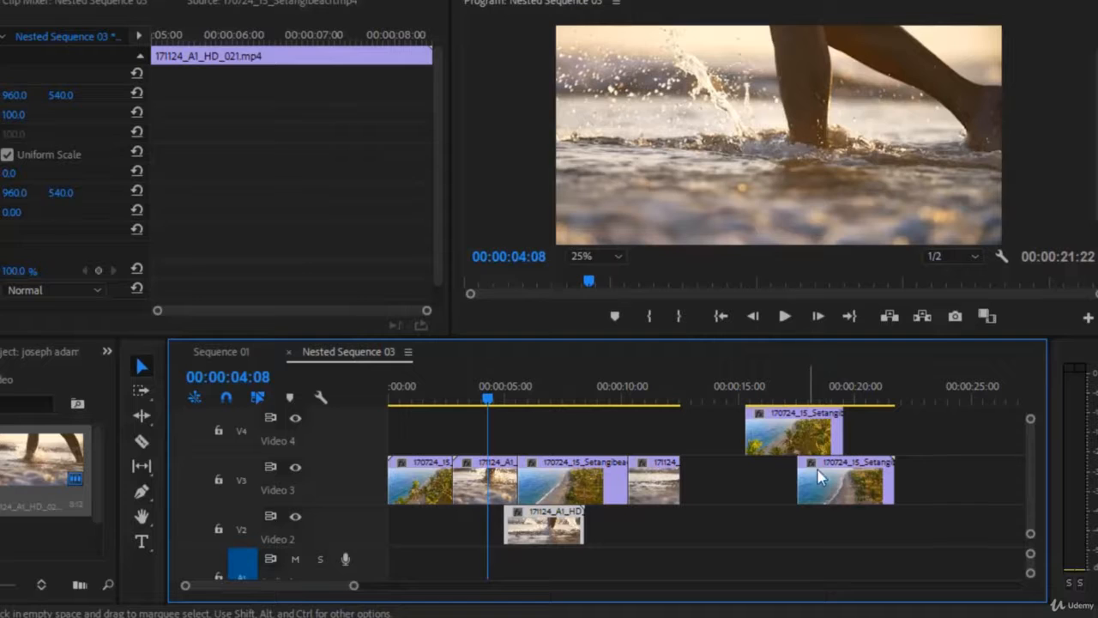
{"action": "left_click_drag", "start_coordinate": [819, 478], "coordinate": [709, 495]}
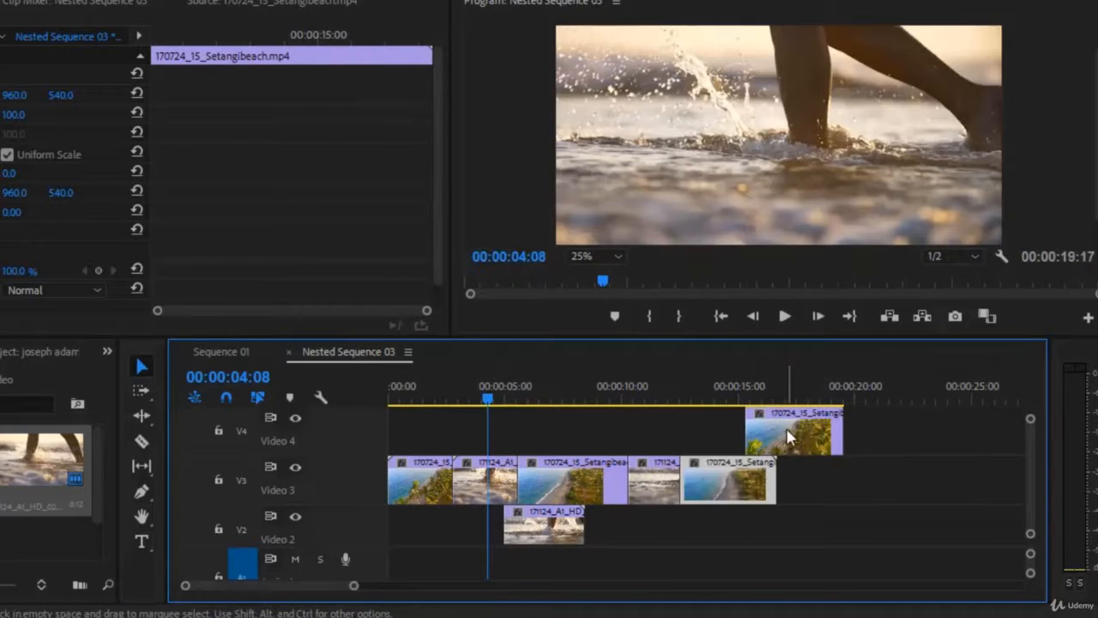
Move the remaining surf piece from Video 2 and the beach piece from Video 4 onto the end of Video 3
{"action": "left_click_drag", "start_coordinate": [789, 434], "coordinate": [885, 439]}
{"action": "left_click_drag", "start_coordinate": [533, 543], "coordinate": [807, 481]}
{"action": "left_click_drag", "start_coordinate": [924, 434], "coordinate": [925, 472]}
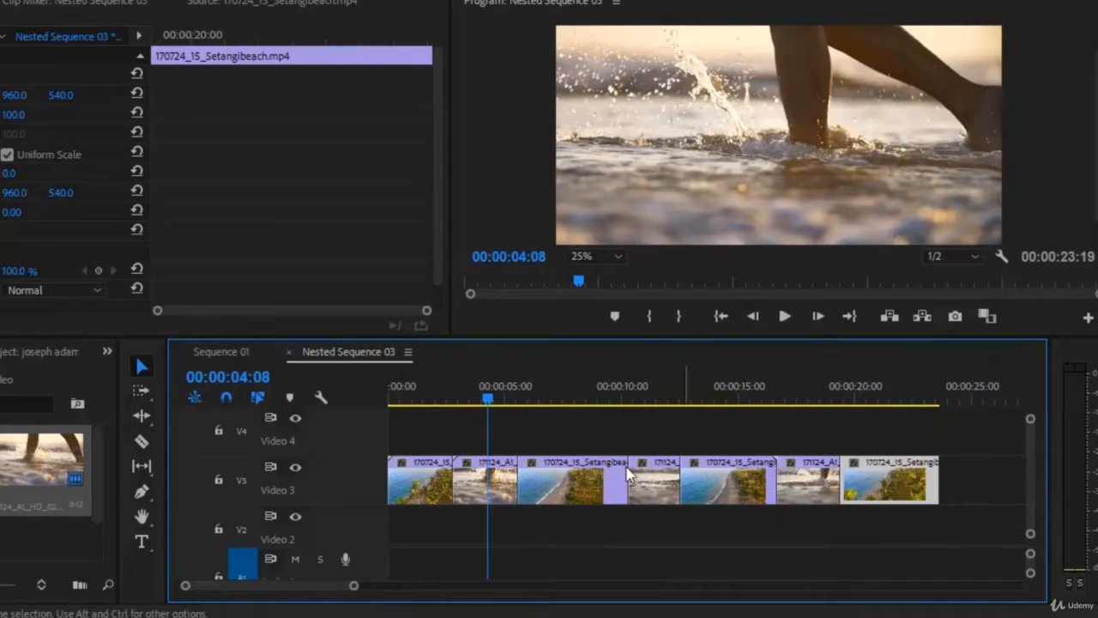
Play back the sequence from the start to review the pieces in a single row
{"action": "left_click_drag", "start_coordinate": [487, 400], "coordinate": [404, 403]}
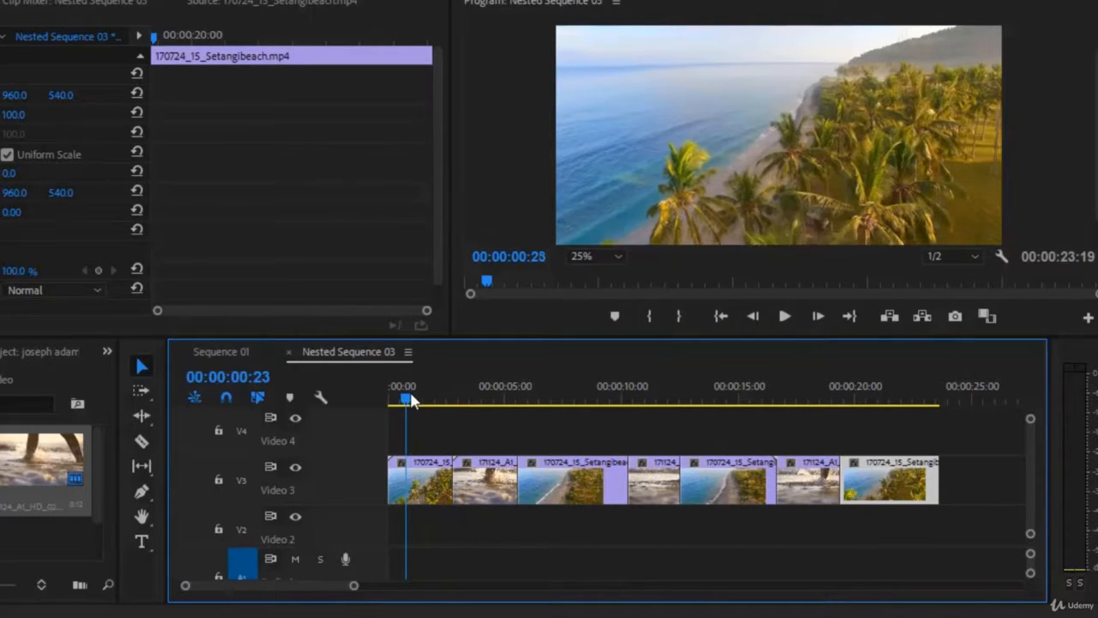
{"action": "key", "text": "shift+Right"}
{"action": "key", "text": "space"}
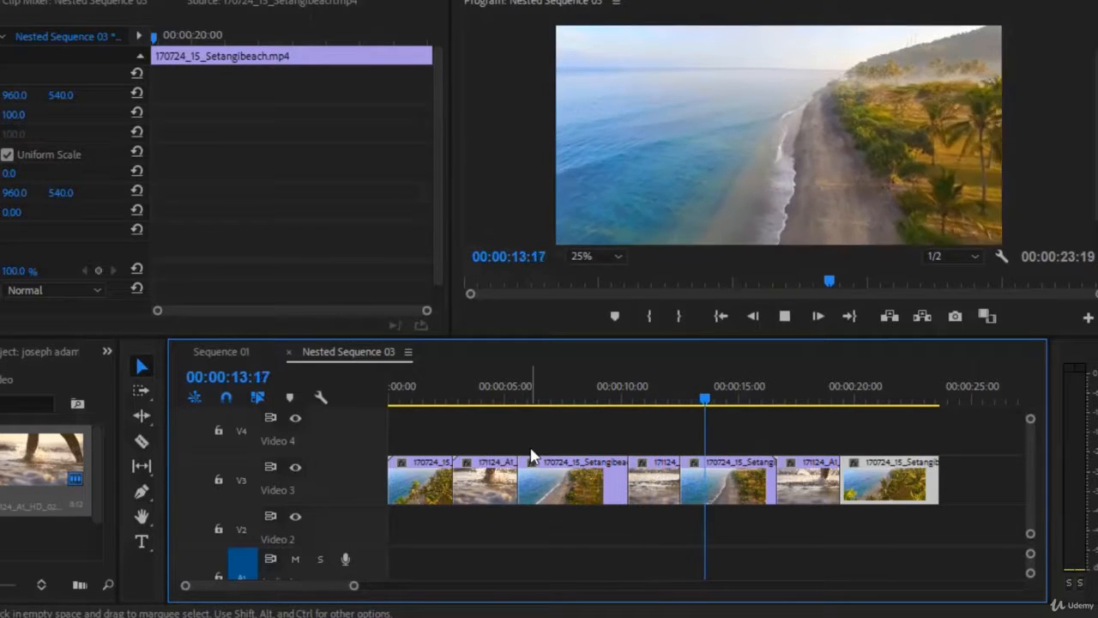
{"action": "key", "text": "space"}
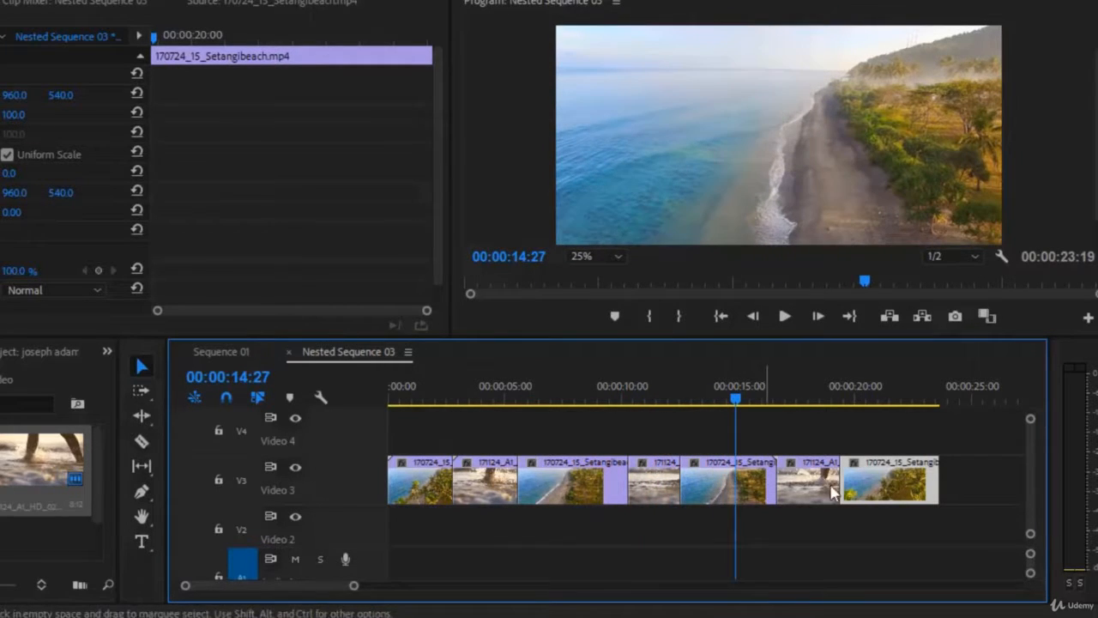
Select all the pieces on Video 3 and group them together
{"action": "left_click_drag", "start_coordinate": [985, 481], "coordinate": [428, 487]}
{"action": "right_click", "coordinate": [582, 500]}
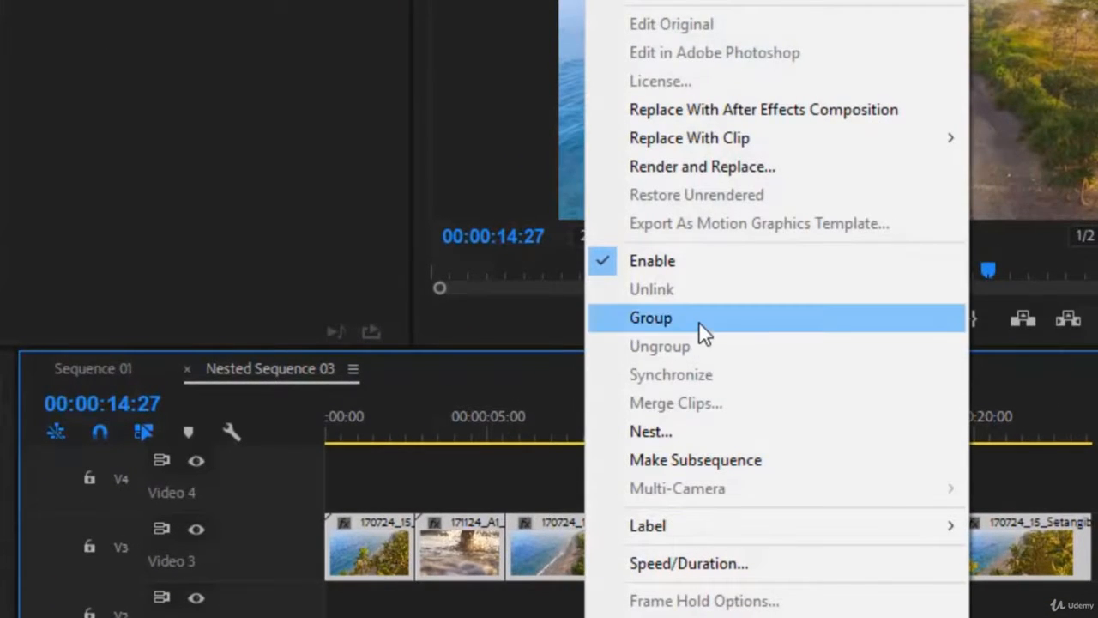
{"action": "left_click", "coordinate": [698, 321]}
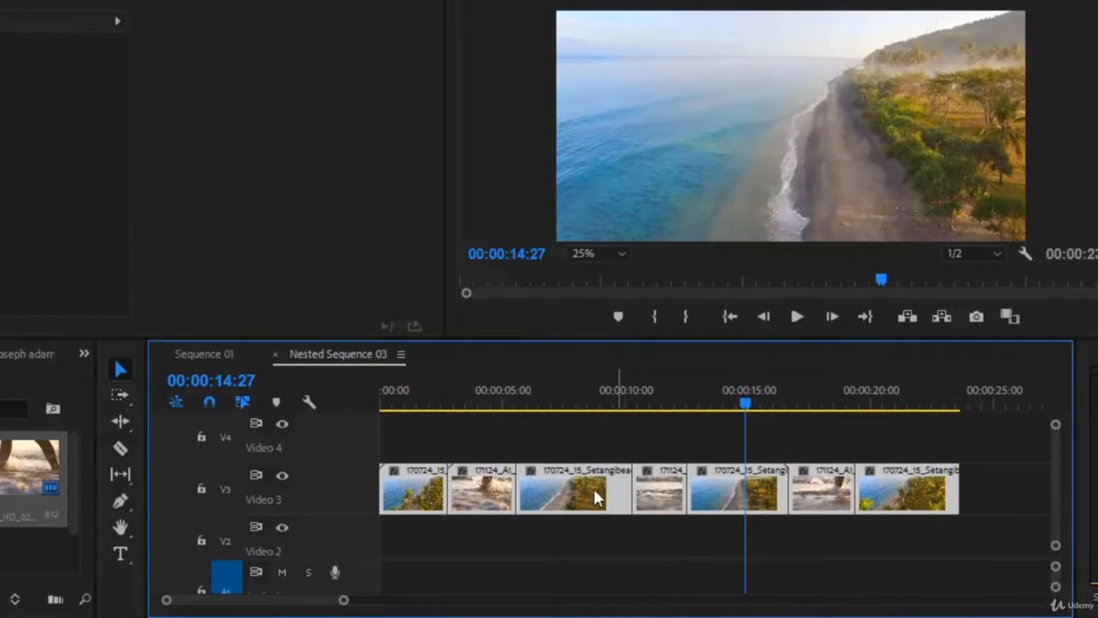
Nest the grouped pieces into one nested sequence, keeping the default name
{"action": "mouse_move", "coordinate": [553, 488]}
{"action": "left_mouse_down"}
{"action": "mouse_move", "coordinate": [720, 488]}
{"action": "mouse_move", "coordinate": [537, 494]}
{"action": "left_mouse_up"}
{"action": "right_click", "coordinate": [550, 488]}
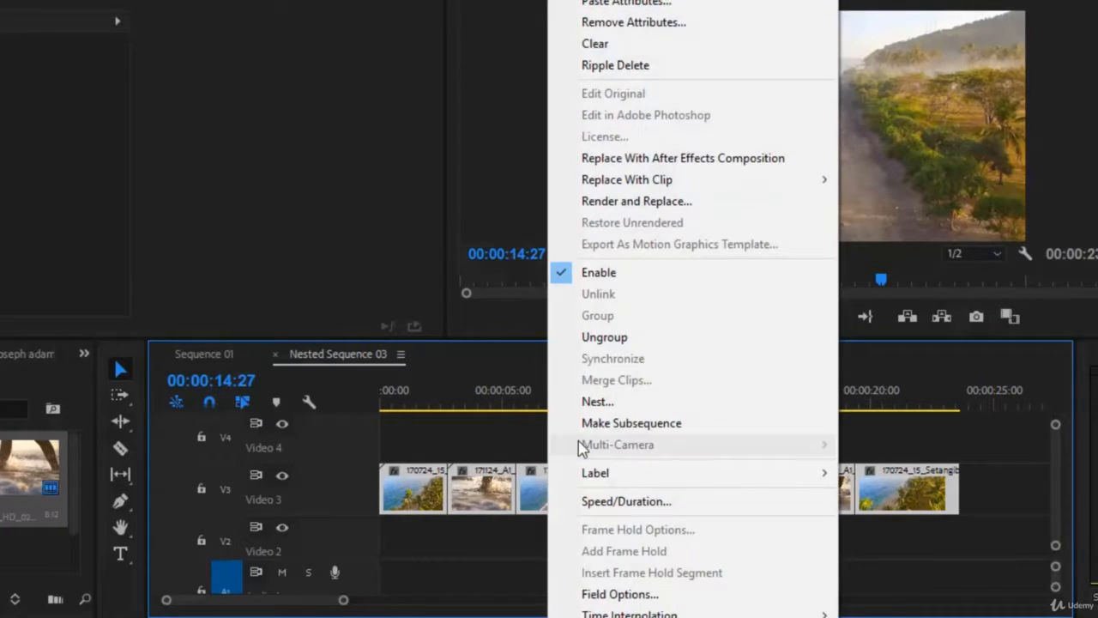
{"action": "left_click", "coordinate": [604, 401]}
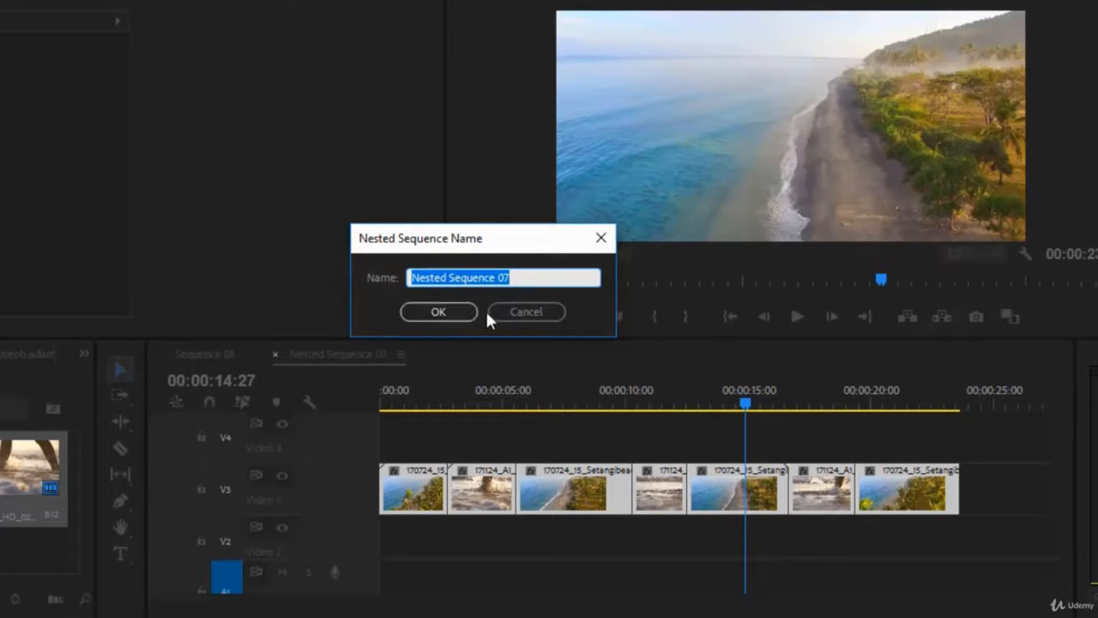
{"action": "left_click", "coordinate": [491, 277]}
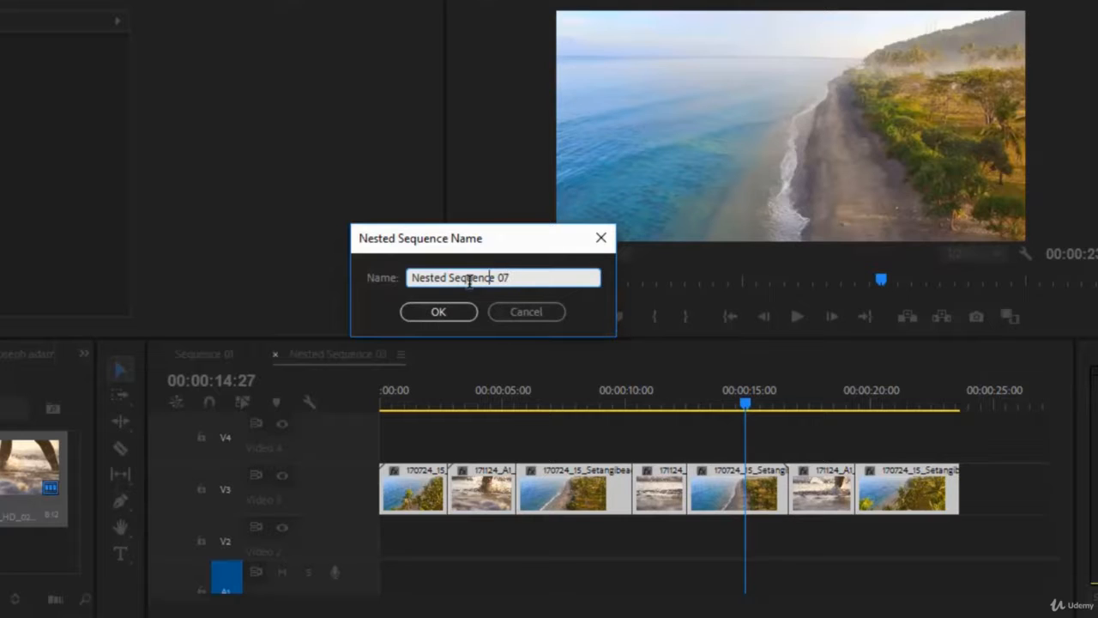
{"action": "left_click", "coordinate": [464, 311]}
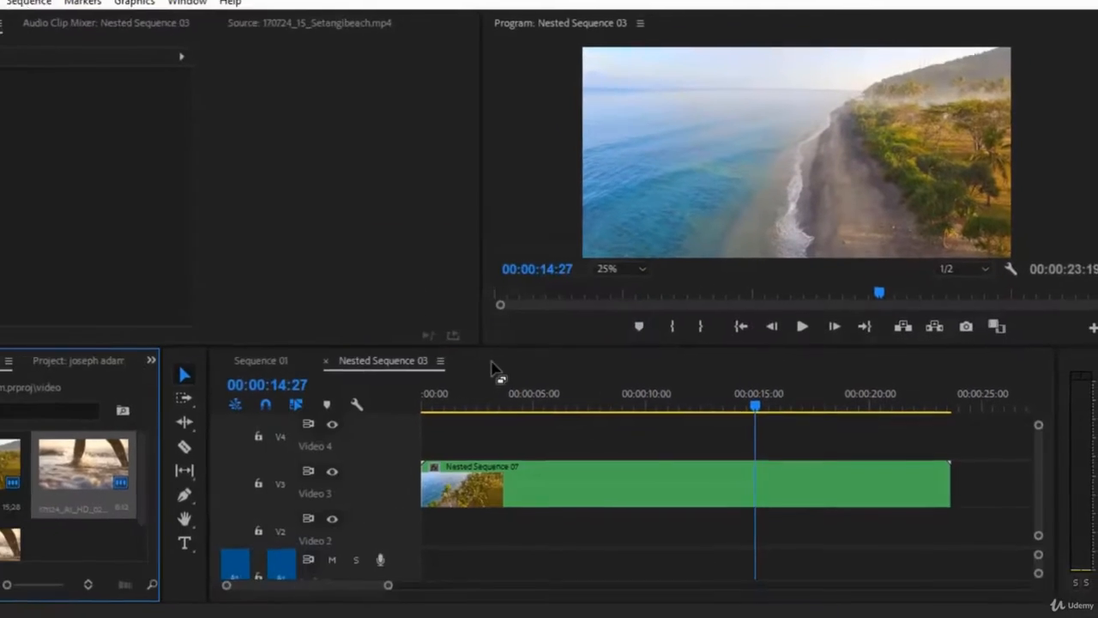
{"action": "left_click", "coordinate": [604, 481]}
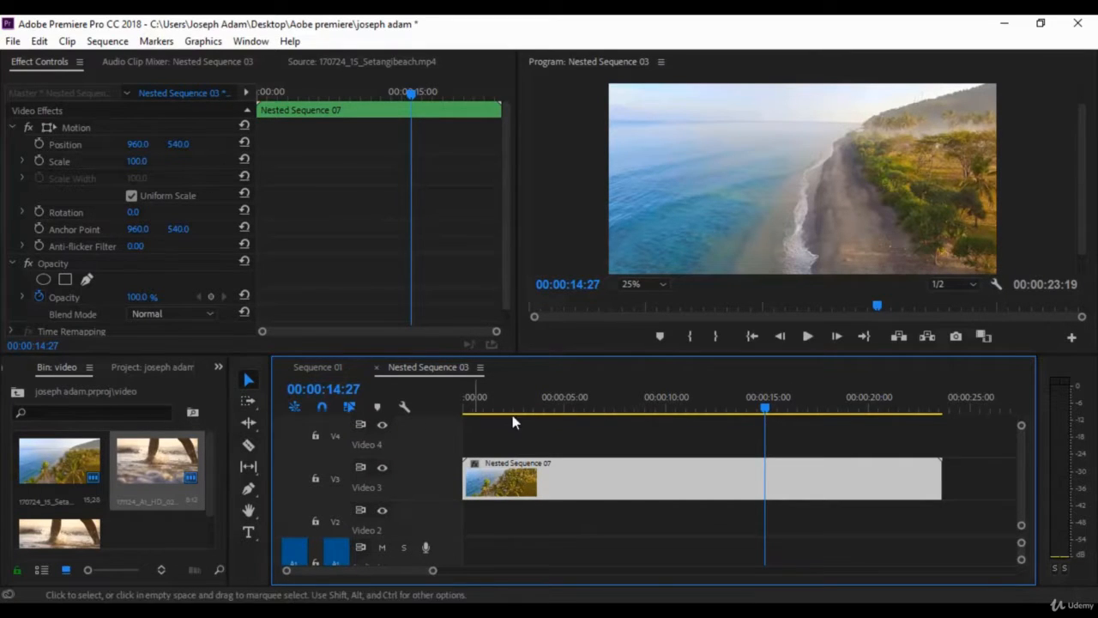
Play back the nested sequence clip from the start to preview it
{"action": "left_click", "coordinate": [552, 407]}
{"action": "left_click_drag", "start_coordinate": [507, 415], "coordinate": [454, 414]}
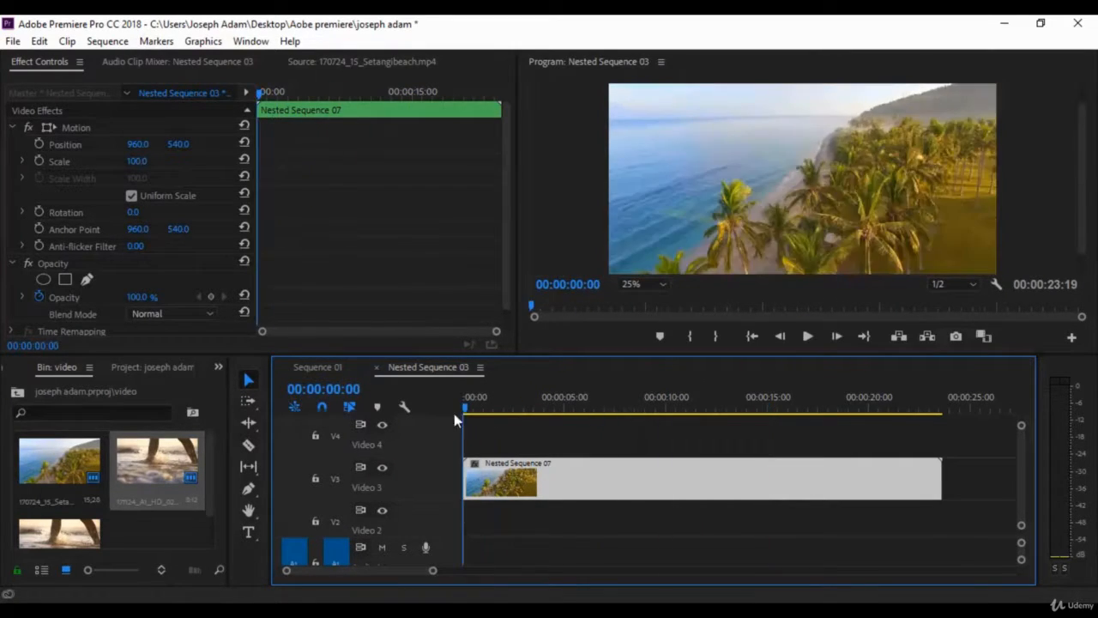
{"action": "key", "text": "space"}
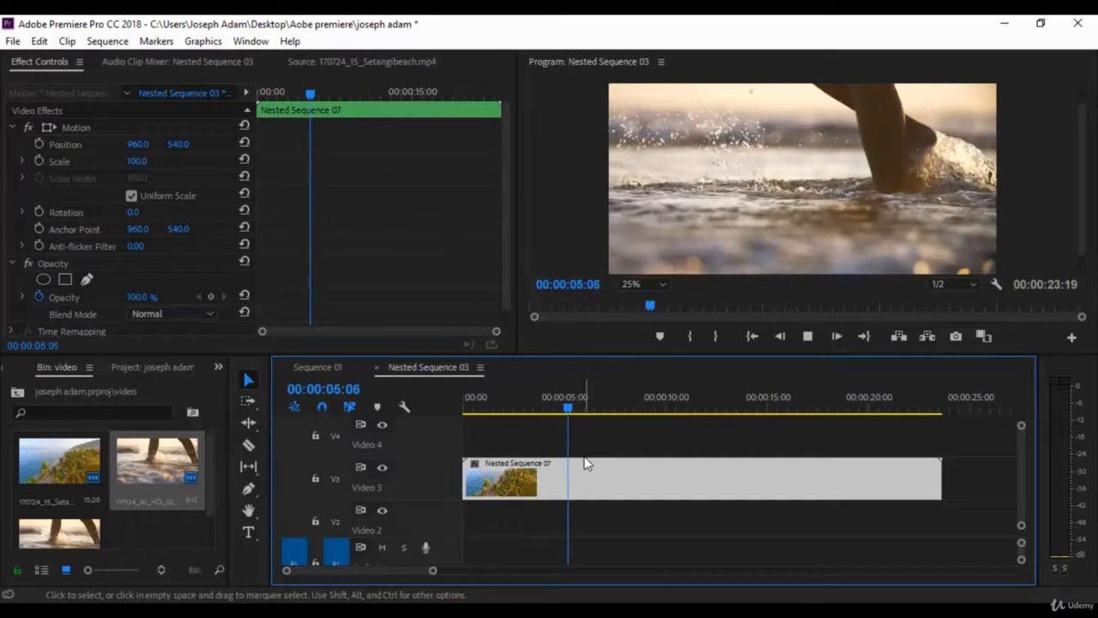
{"action": "key", "text": "space"}
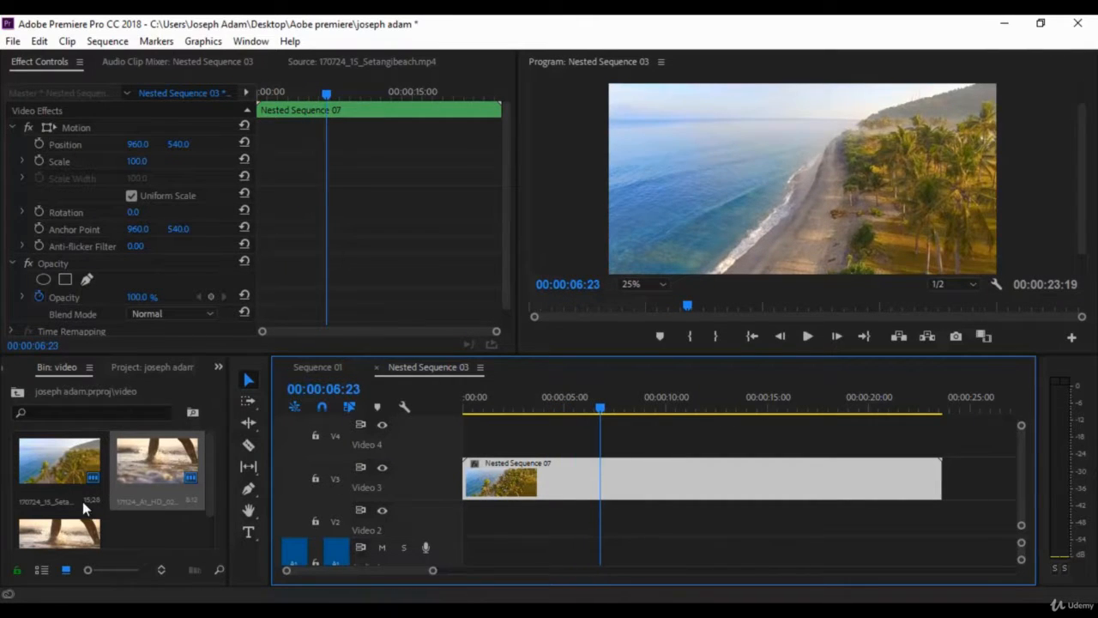
Open the audio bin and place audio 1.m4a on the audio track at the sequence start
{"action": "left_click", "coordinate": [17, 391]}
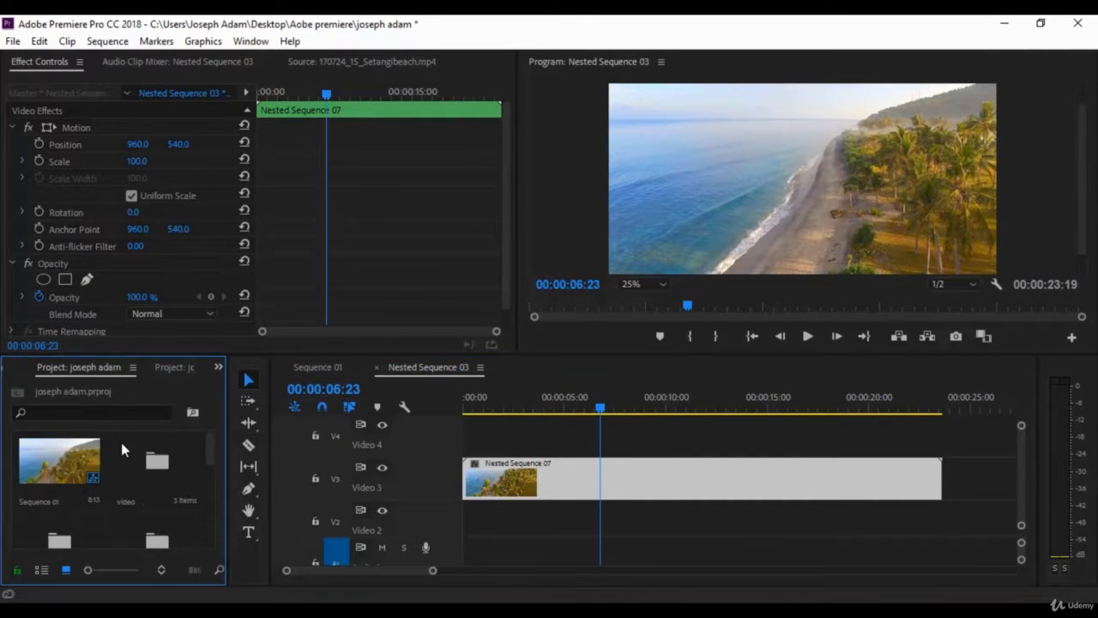
{"action": "scroll", "coordinate": [143, 485], "scroll_direction": "down", "scroll_amount": 1}
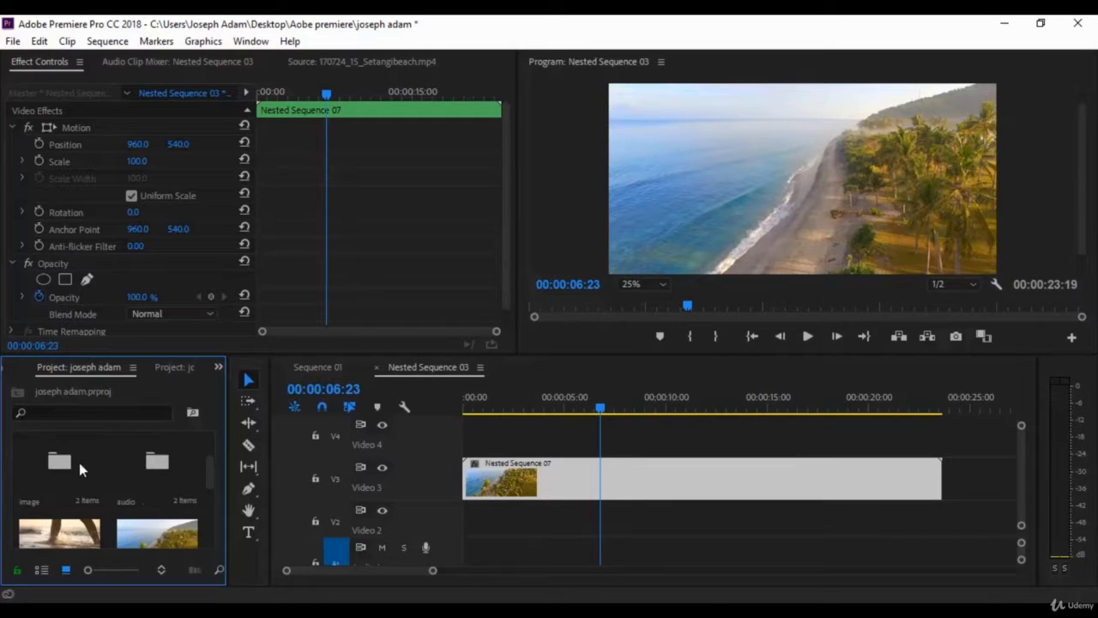
{"action": "double_click", "coordinate": [149, 465]}
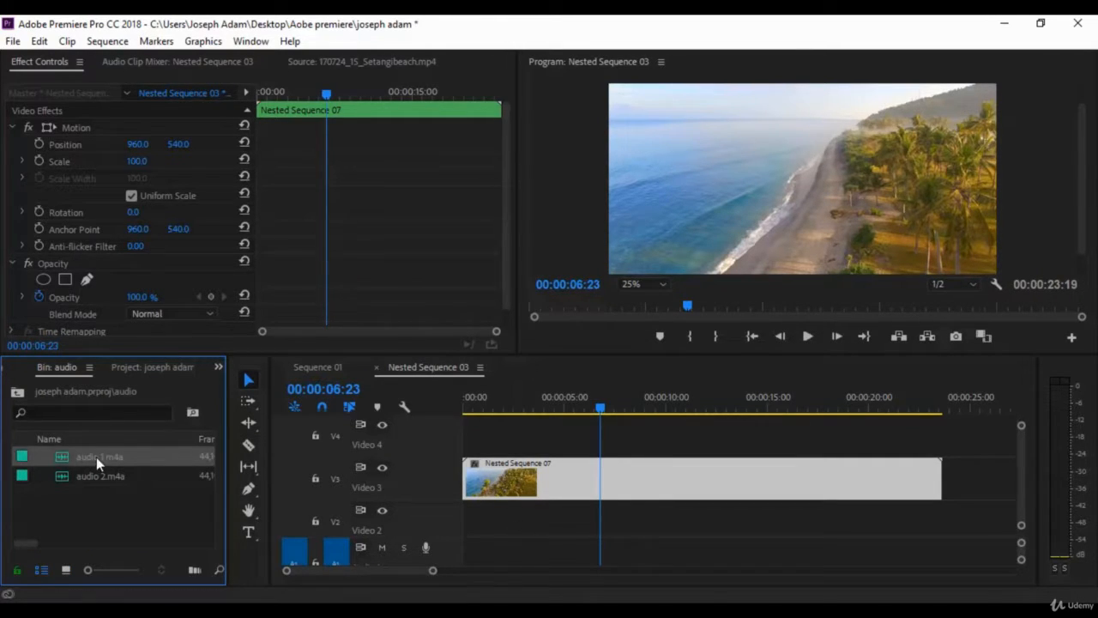
{"action": "left_click_drag", "start_coordinate": [84, 455], "coordinate": [516, 557]}
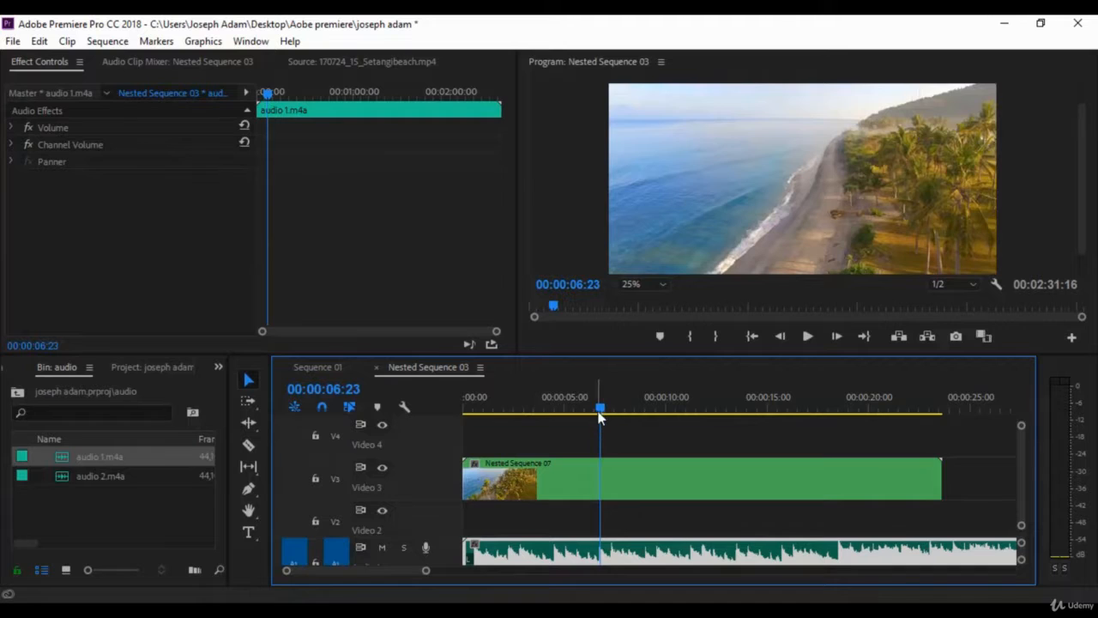
Move the nested sequence clip down from Video 3 to Video 2
{"action": "left_click_drag", "start_coordinate": [600, 411], "coordinate": [473, 433]}
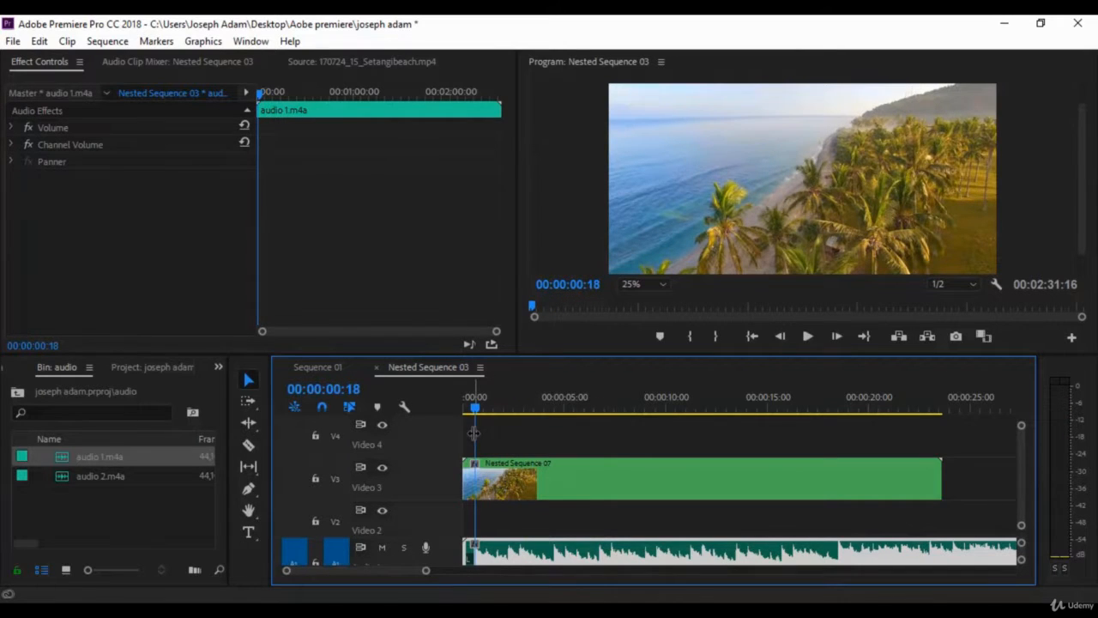
{"action": "left_click_drag", "start_coordinate": [580, 485], "coordinate": [581, 516]}
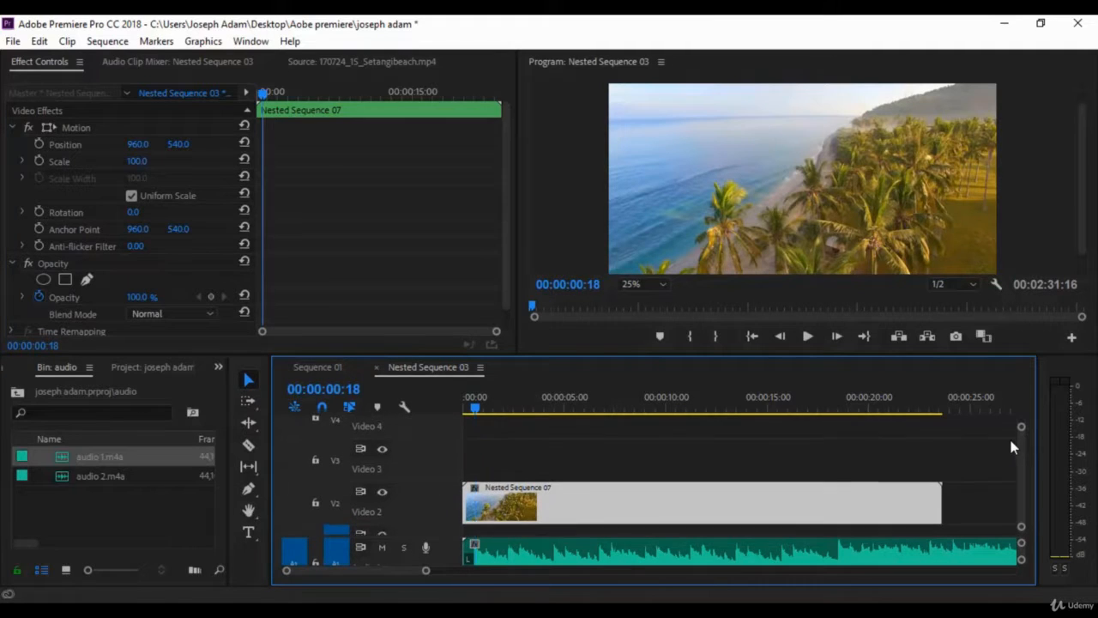
{"action": "left_click", "coordinate": [1009, 436]}
Play back the sequence from the start with the music added
{"action": "left_click_drag", "start_coordinate": [475, 409], "coordinate": [460, 412]}
{"action": "key", "text": "space"}
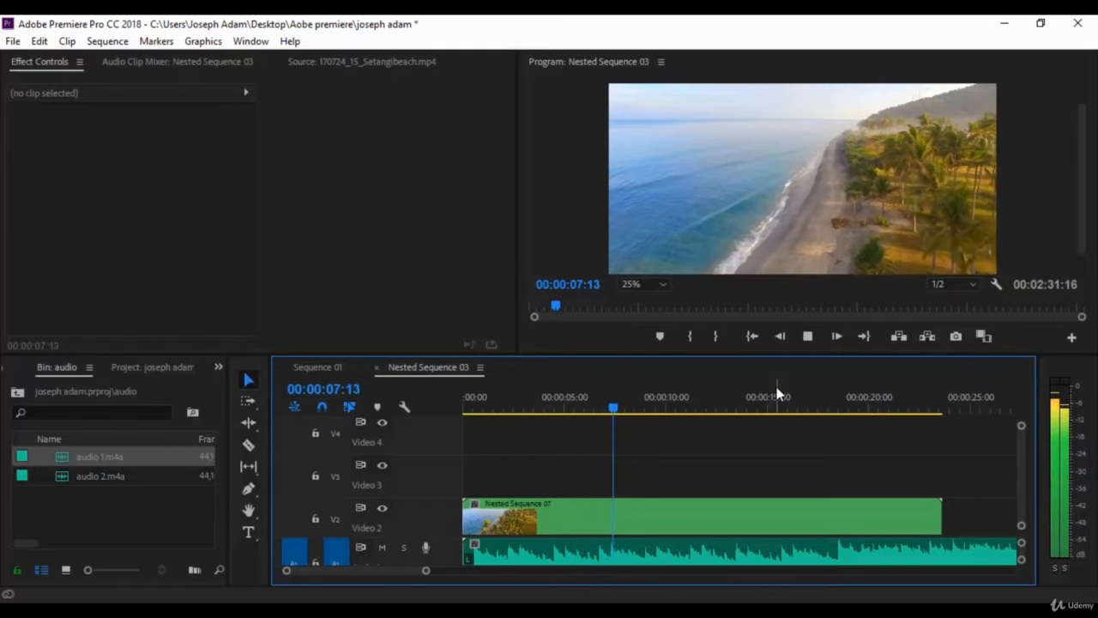
{"action": "key", "text": "space"}
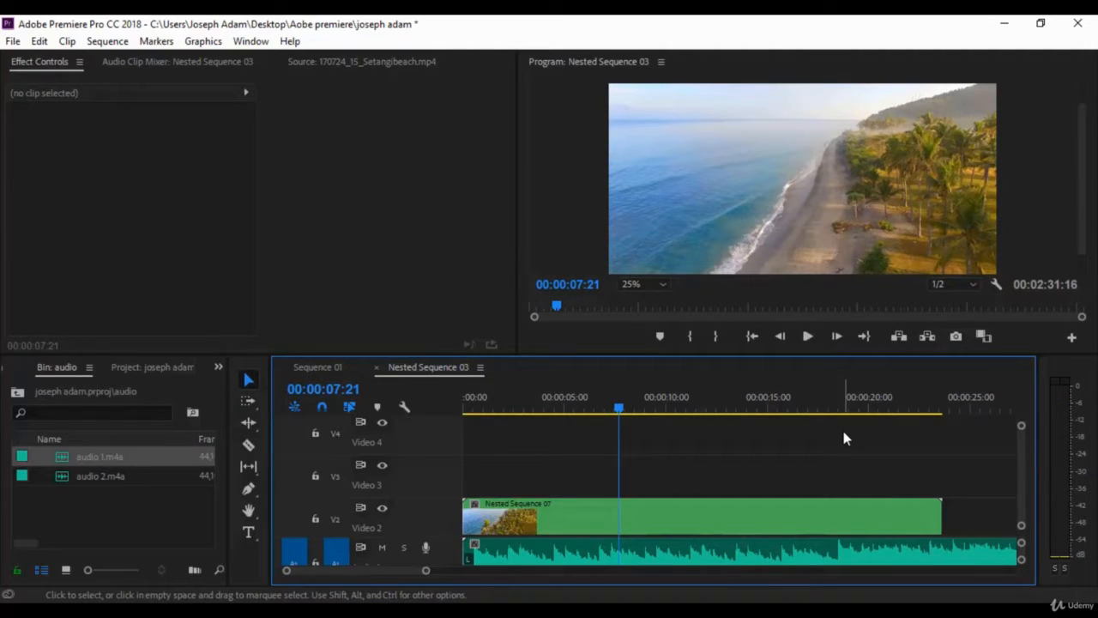